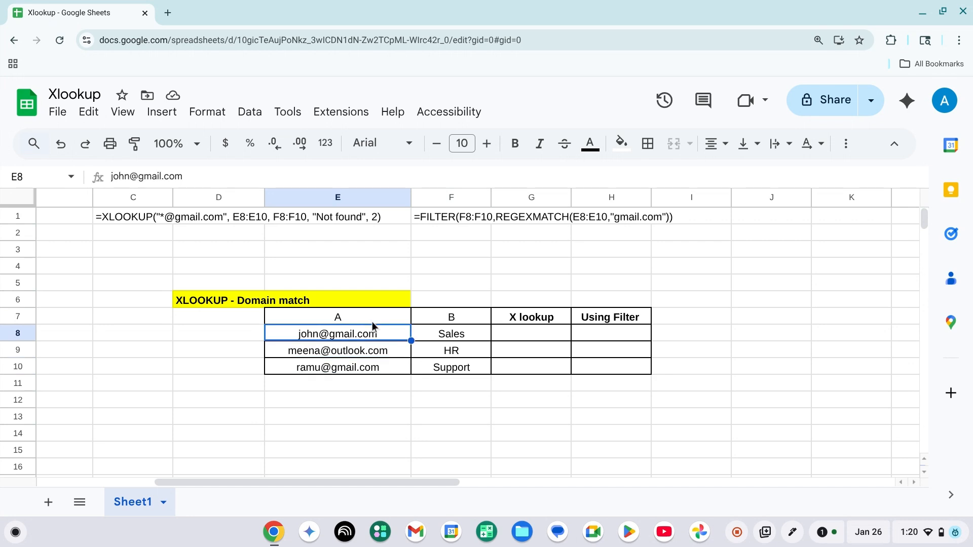
# Examine the e-mail addresses in E8:E10 and the departments in F8:F10.
pyautogui.press('Left')
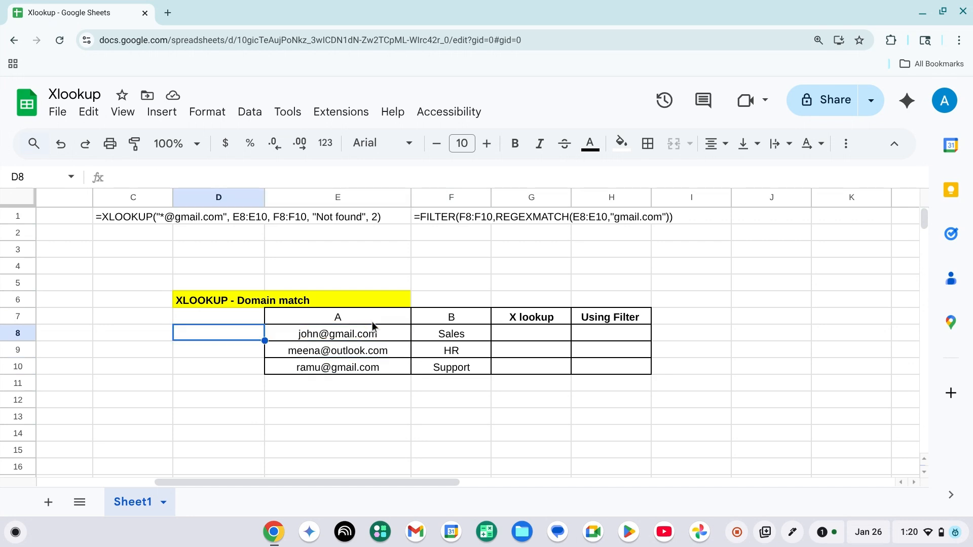
pyautogui.press('Right')
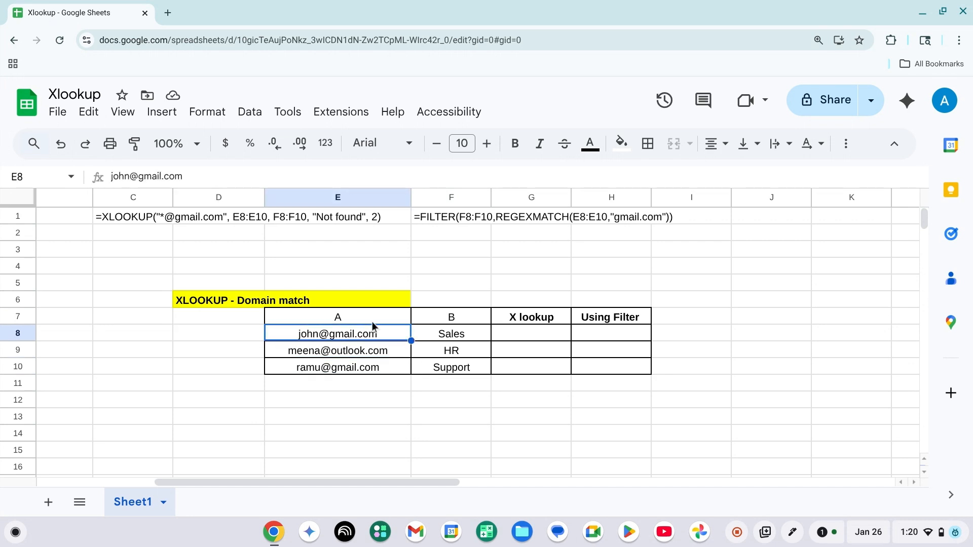
pyautogui.press('Right')
pyautogui.press('Left')
pyautogui.hotkey('shift', 'Down')
pyautogui.hotkey('shift', 'Down')
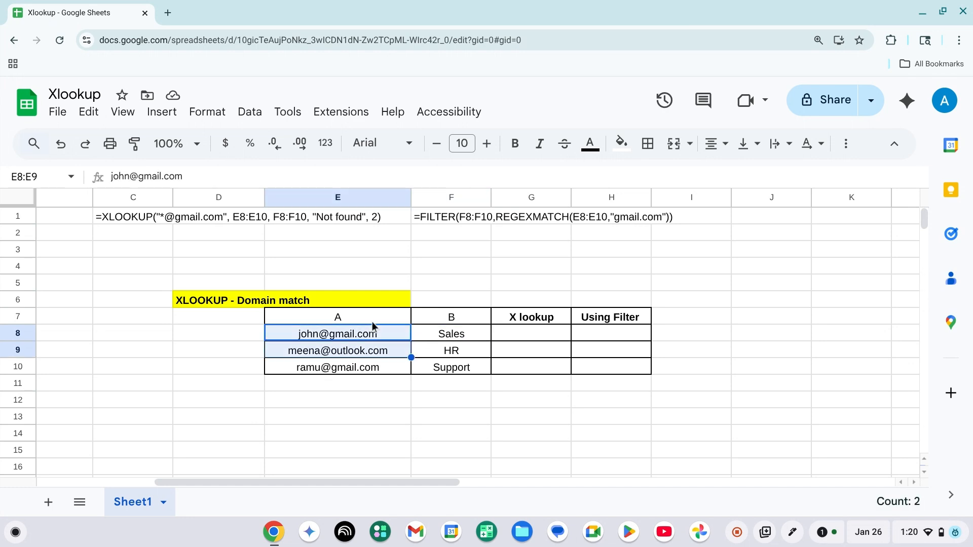
pyautogui.press('Up')
pyautogui.press('Down')
pyautogui.press('Right')
pyautogui.press('Left')
pyautogui.press('Right')
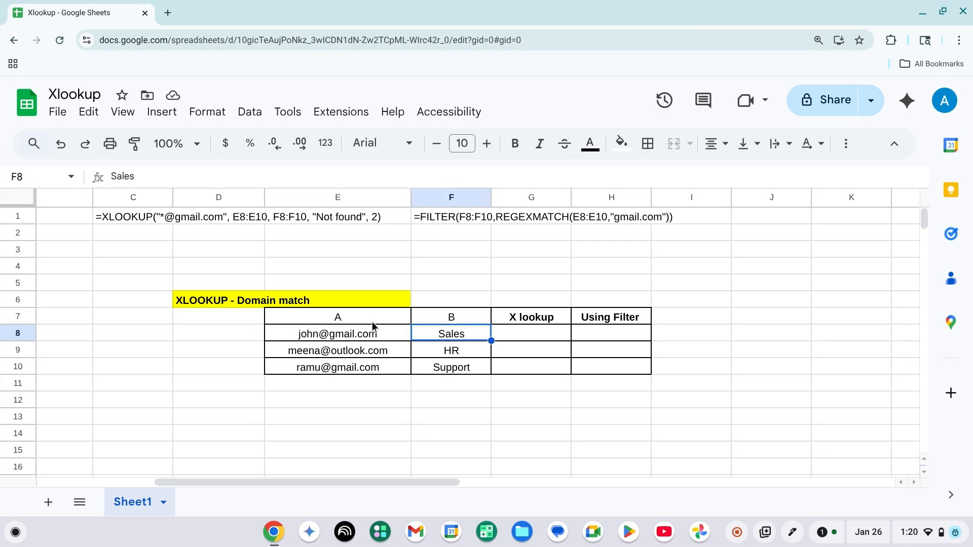
pyautogui.press('Up')
pyautogui.press('Down')
pyautogui.press('Up')
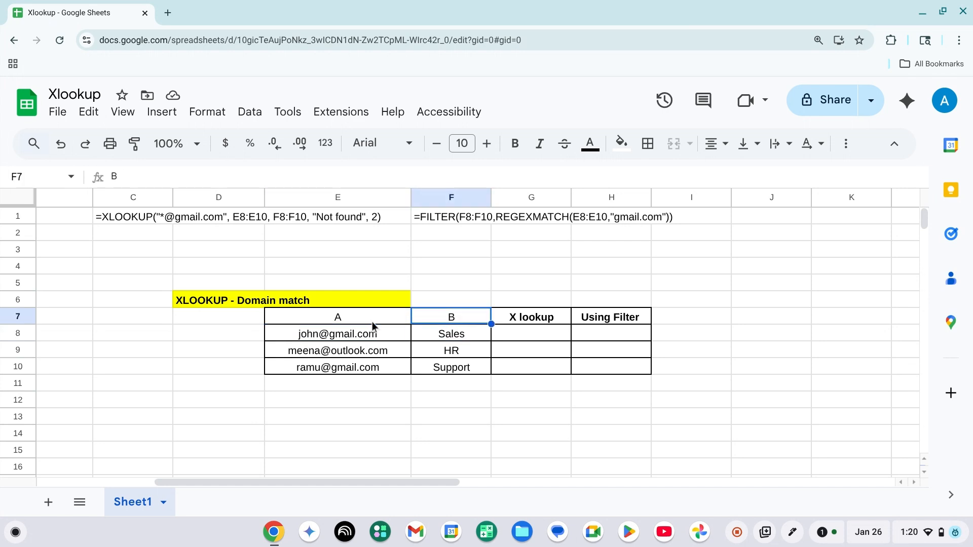
pyautogui.hotkey('shift', 'Down')
pyautogui.hotkey('shift', 'Down')
pyautogui.hotkey('shift', 'Down')
pyautogui.press('Right')
pyautogui.press('Left')
pyautogui.press('Left')
pyautogui.press('Left')
pyautogui.press('Down')
pyautogui.press('Right')
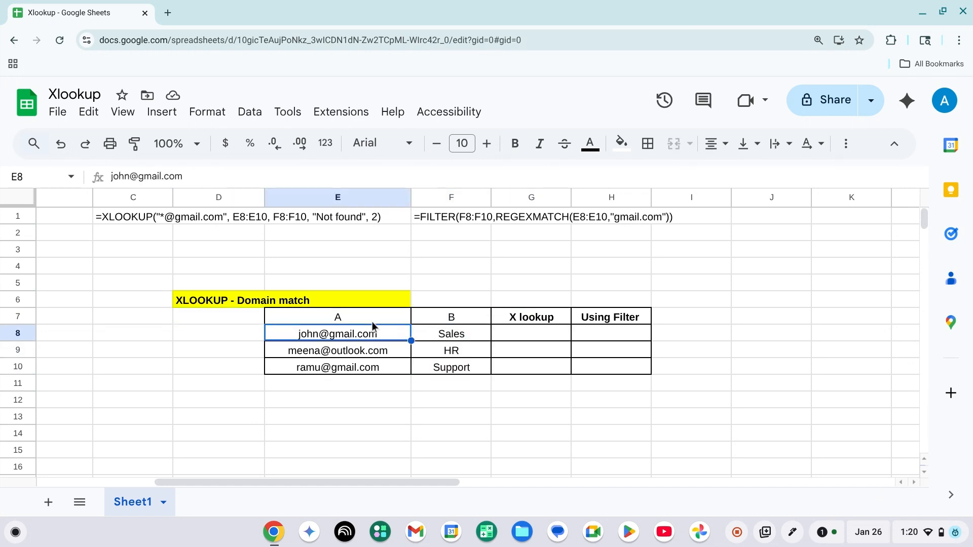
# Check the departments that belong to the Gmail addresses in rows 8 and 10.
pyautogui.press('Right')
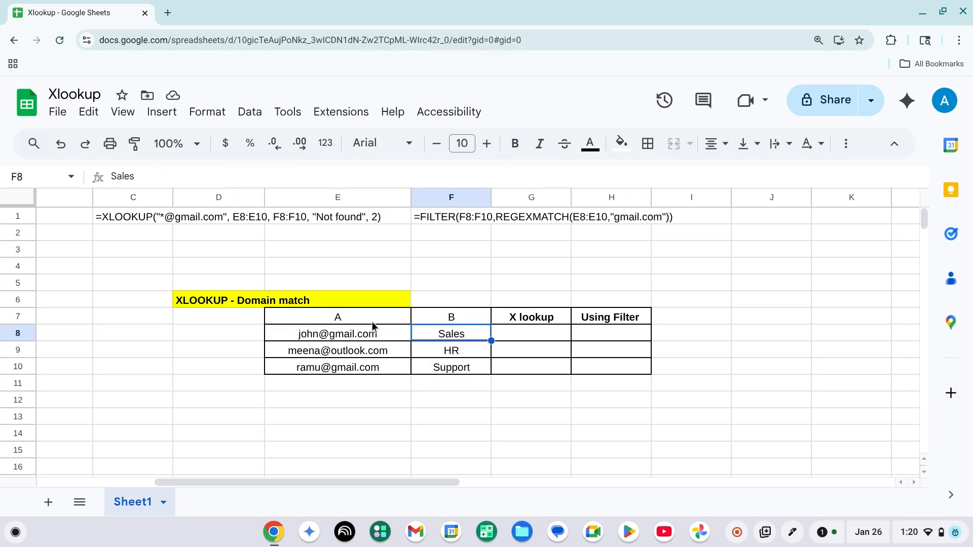
pyautogui.press('Down')
pyautogui.press('Down')
pyautogui.press('Left')
pyautogui.press('Left')
pyautogui.press('Right')
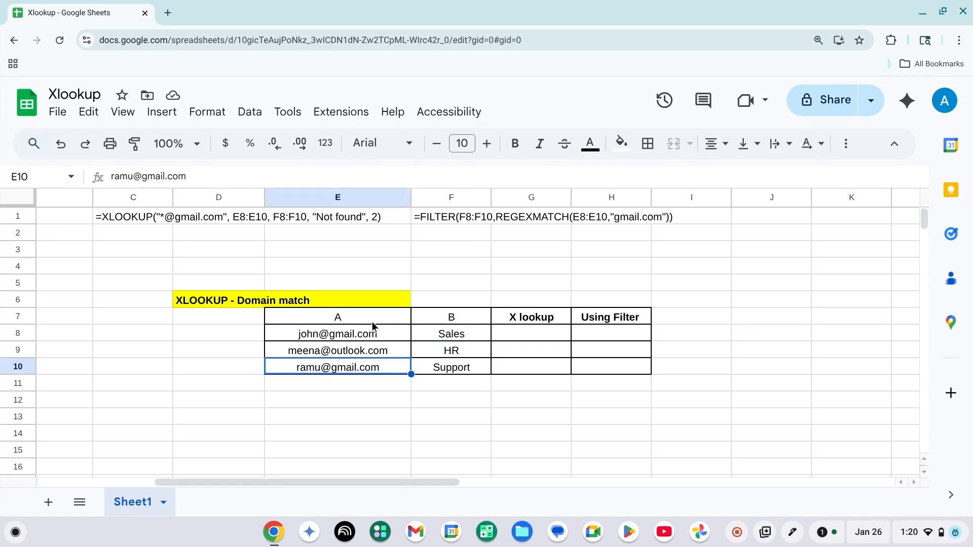
pyautogui.press('Right')
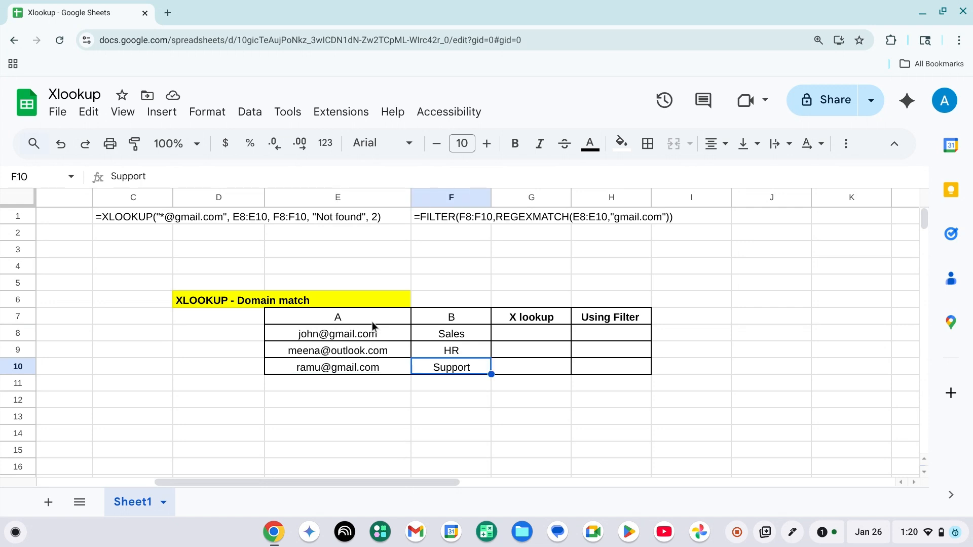
# Look over the X lookup and Using Filter result columns beside the departments.
pyautogui.press('Right')
pyautogui.press('Up')
pyautogui.press('Up')
pyautogui.press('Up')
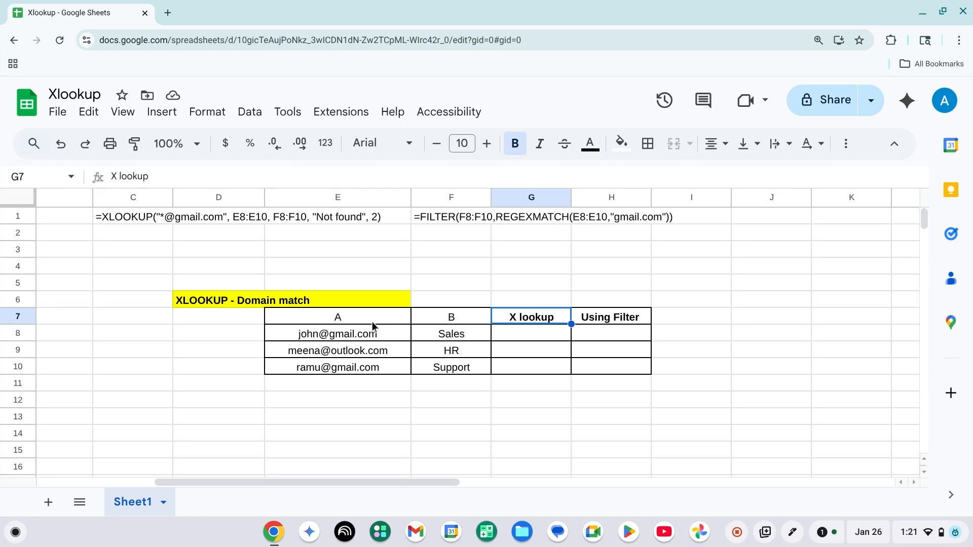
pyautogui.press('Right')
pyautogui.press('Left')
pyautogui.press('Right')
pyautogui.press('Down')
pyautogui.press('Left')
pyautogui.press('Up')
pyautogui.press('Down')
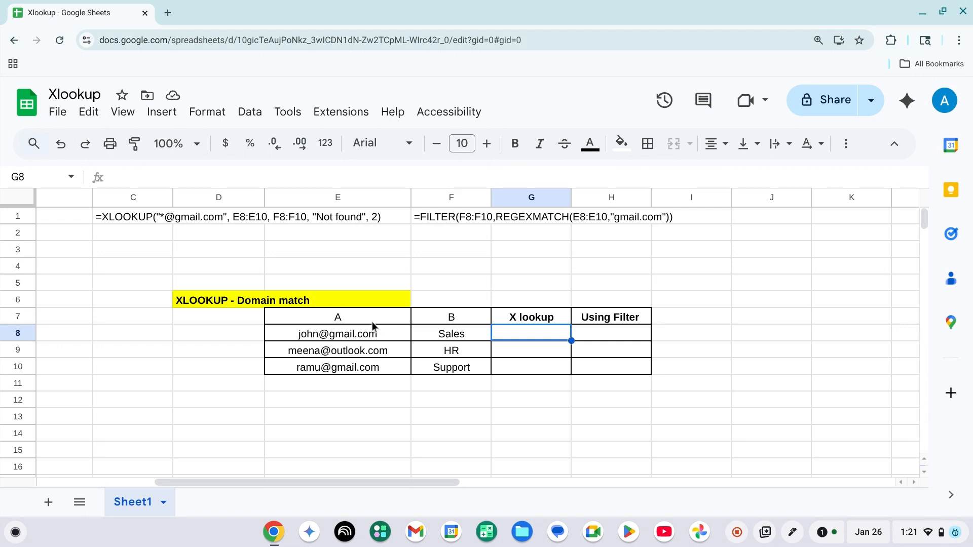
pyautogui.write('=')
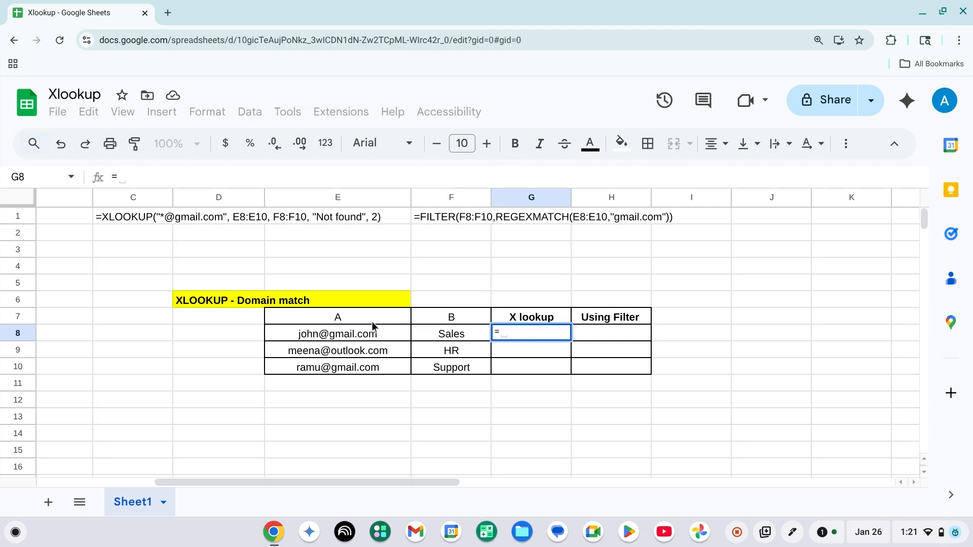
pyautogui.write('xloo')
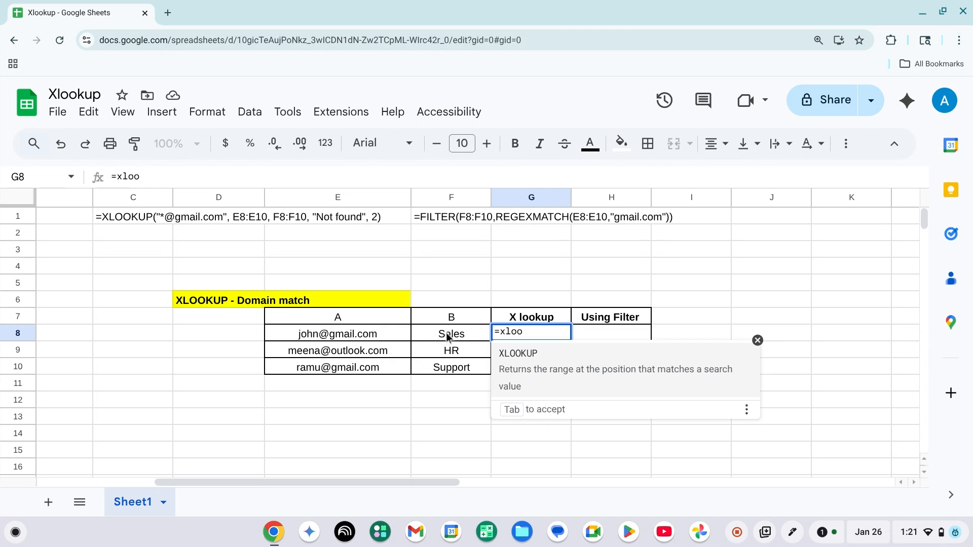
pyautogui.press('Tab')
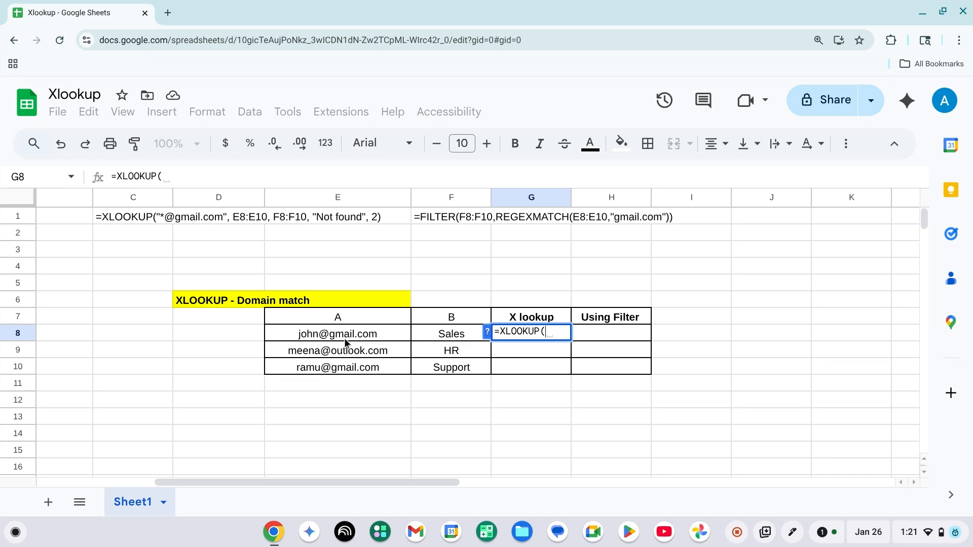
pyautogui.write('"')
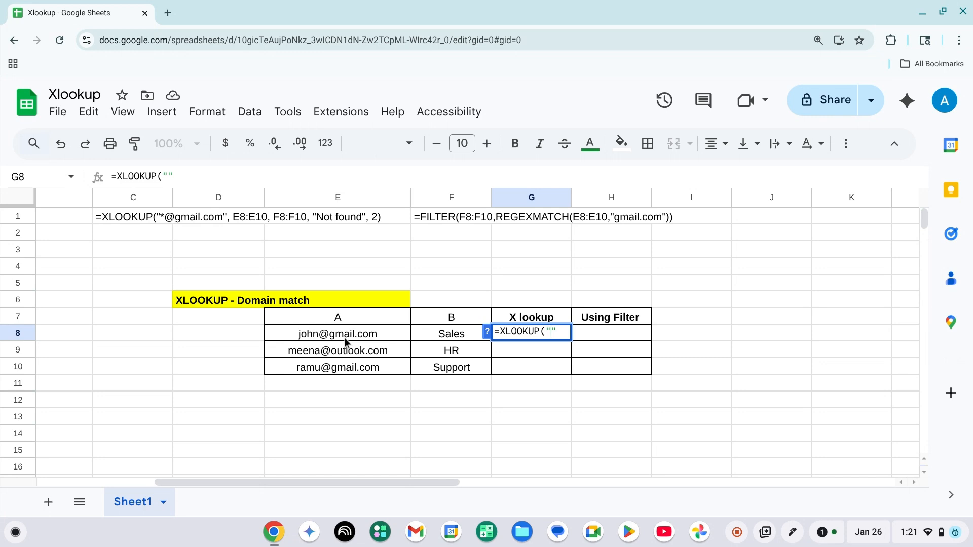
pyautogui.write('@gmail')
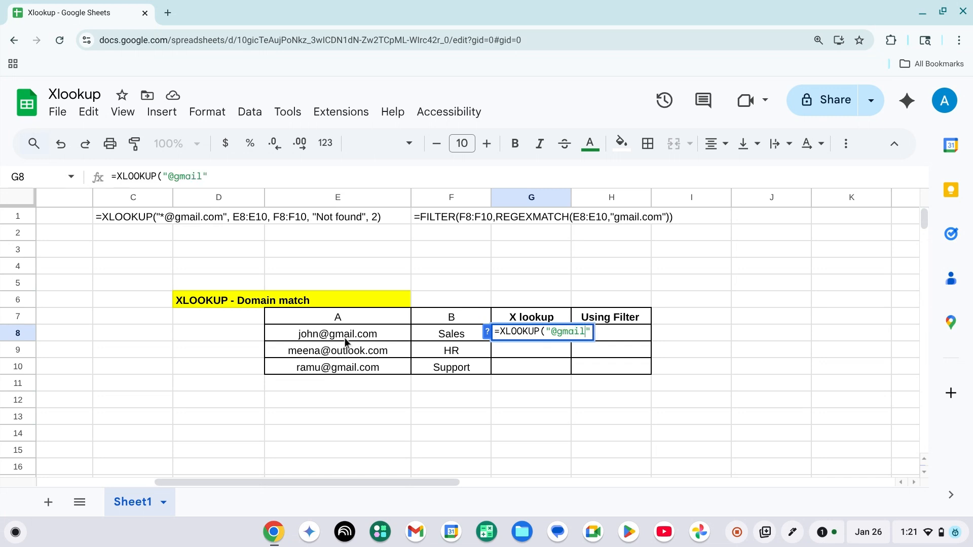
pyautogui.write('.com')
pyautogui.write('*')
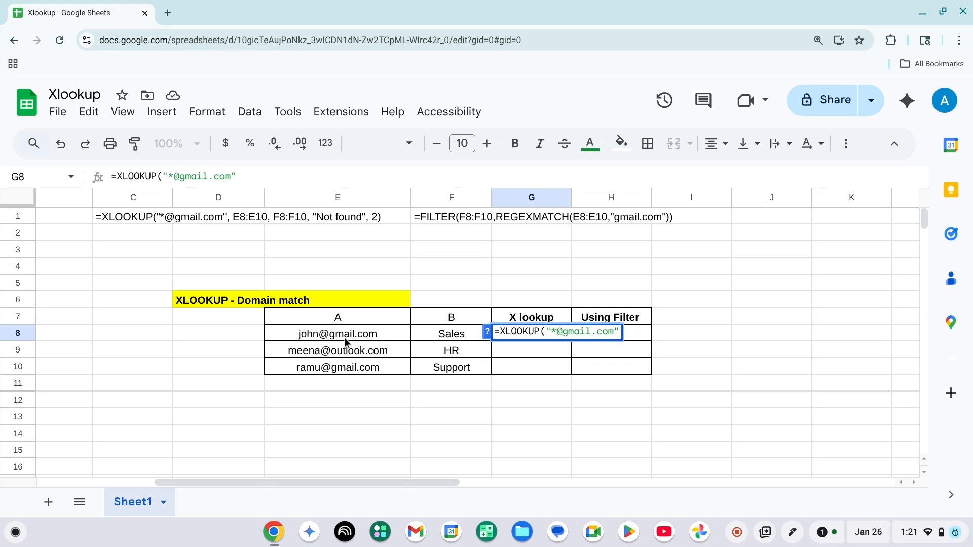
# Examine the domain text after the asterisk in the formula's search key.
pyautogui.hotkey('shift', 'Right')
pyautogui.hotkey('shift', 'Right')
pyautogui.hotkey('shift', 'Right')
pyautogui.hotkey('shift', 'Right')
pyautogui.hotkey('shift', 'Right')
pyautogui.hotkey('shift', 'Right')
pyautogui.hotkey('shift', 'Right')
pyautogui.hotkey('shift', 'Right')
pyautogui.hotkey('shift', 'Right')
pyautogui.hotkey('shift', 'Right')
pyautogui.hotkey('shift', 'Right')
pyautogui.hotkey('shift', 'Left')
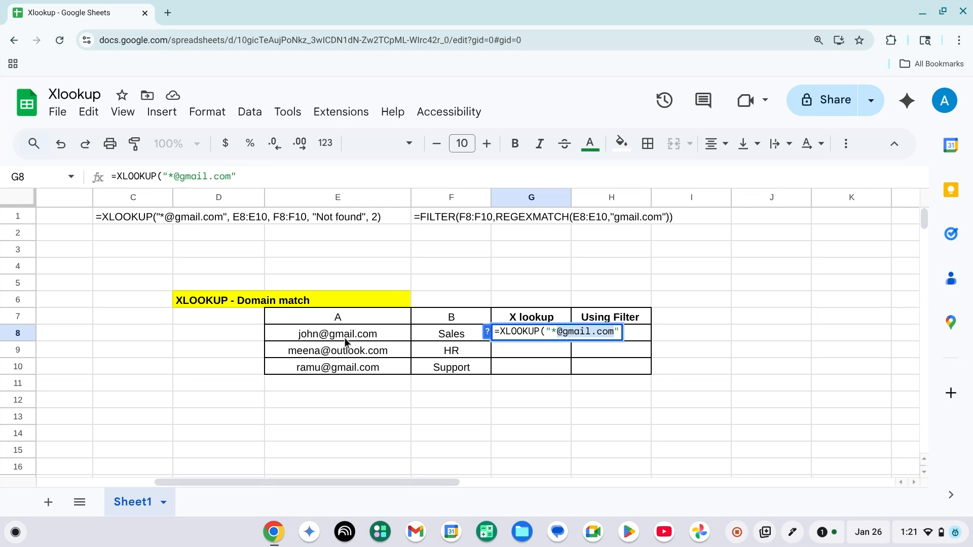
# Add E8:E10 as the XLOOKUP's lookup range and F8:F10 as its result range.
pyautogui.press('End')
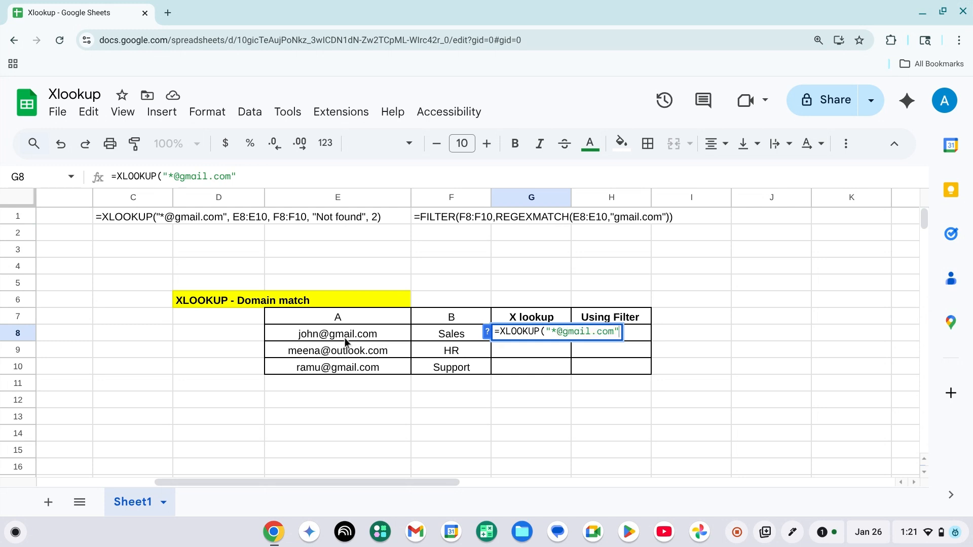
pyautogui.write(',')
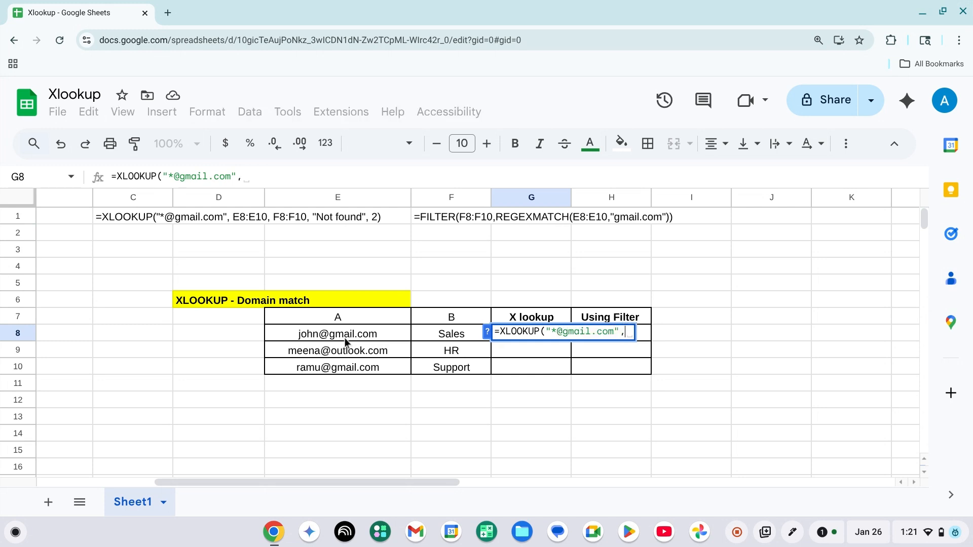
pyautogui.click(309, 336)
pyautogui.hotkey('shift', 'Down')
pyautogui.hotkey('shift', 'Down')
pyautogui.write(',')
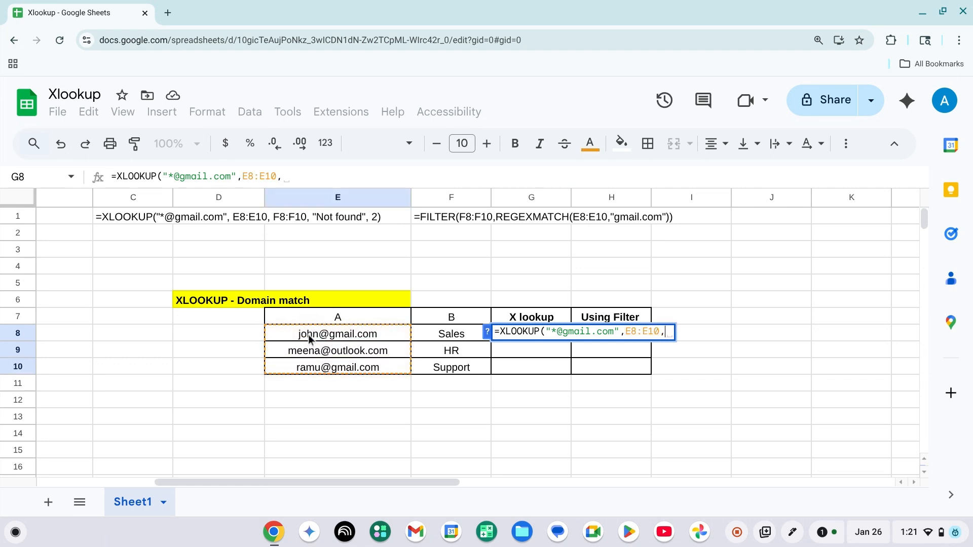
pyautogui.click(433, 335)
pyautogui.hotkey('shift', 'Down')
pyautogui.hotkey('shift', 'Down')
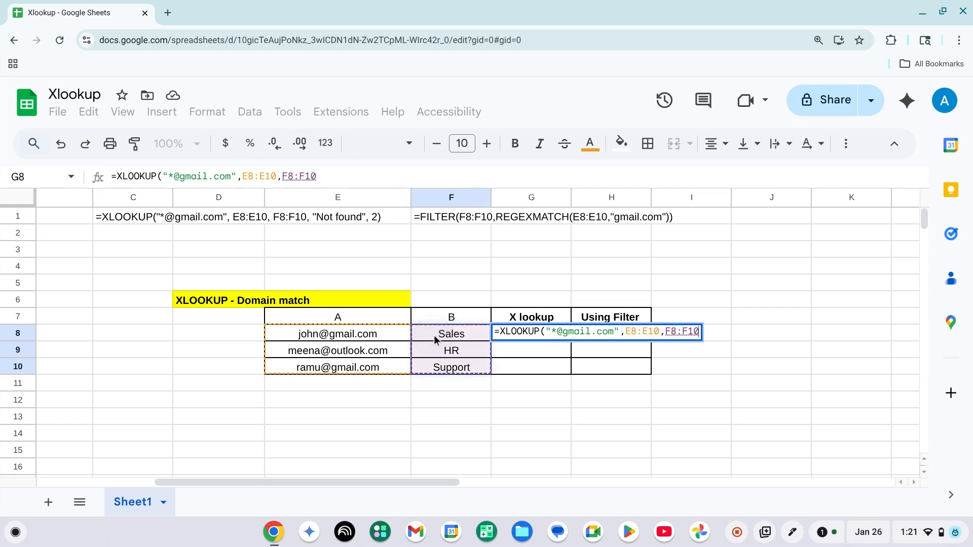
pyautogui.write(',')
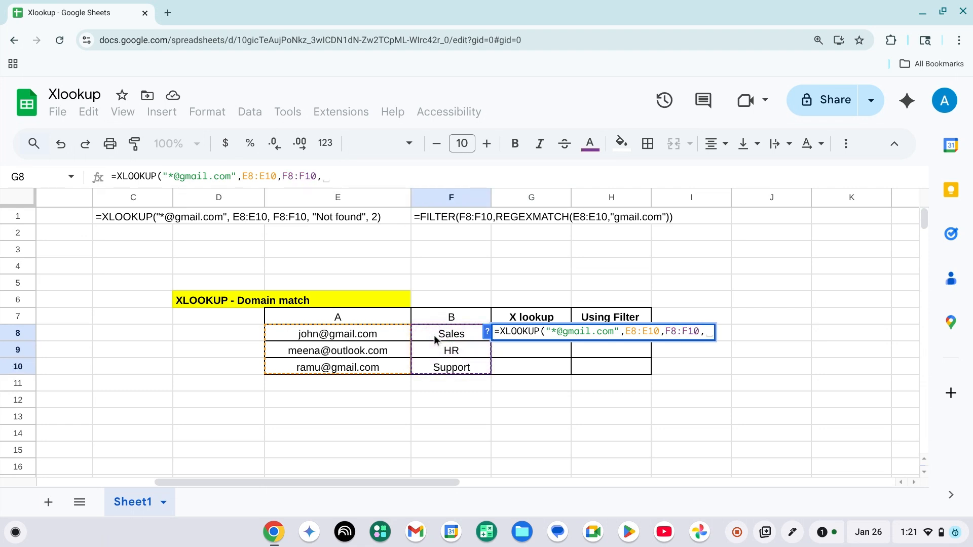
# Finish the G8 XLOOKUP with "NA" as the missing value and match mode 2.
pyautogui.write('"')
pyautogui.write('NA"')
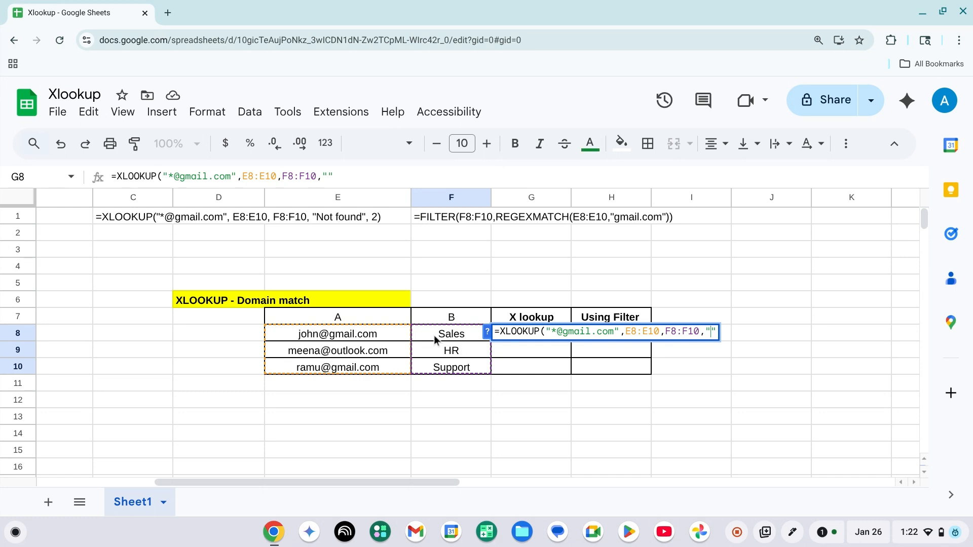
pyautogui.write(',')
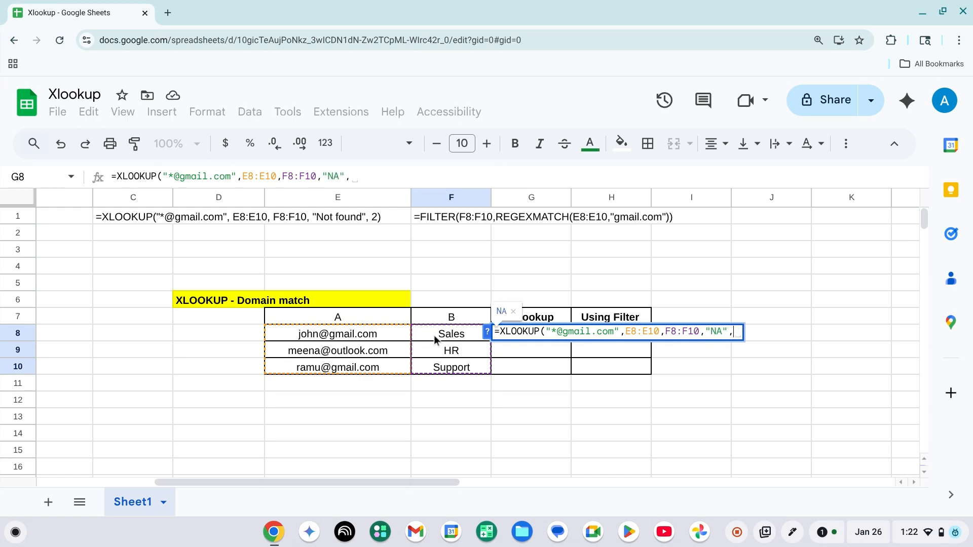
pyautogui.write('2')
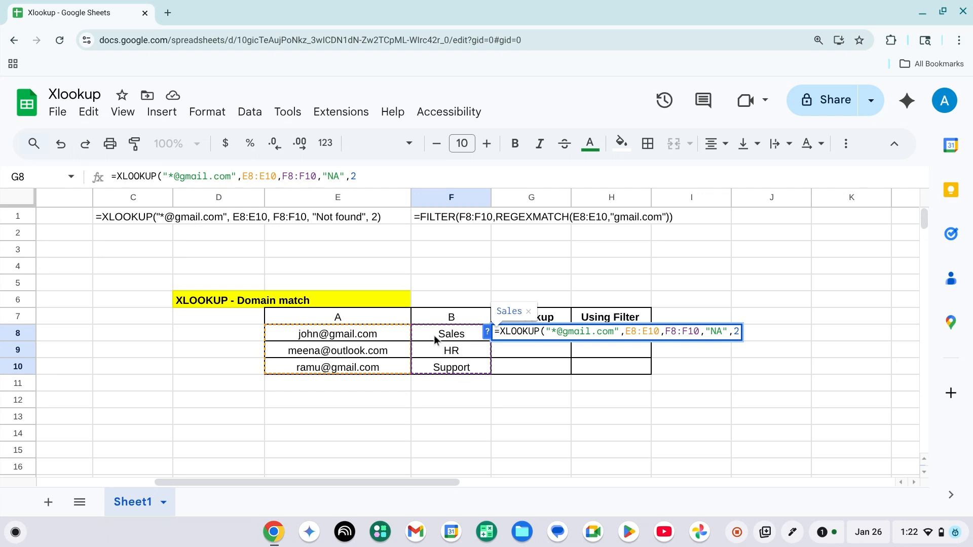
pyautogui.write(')')
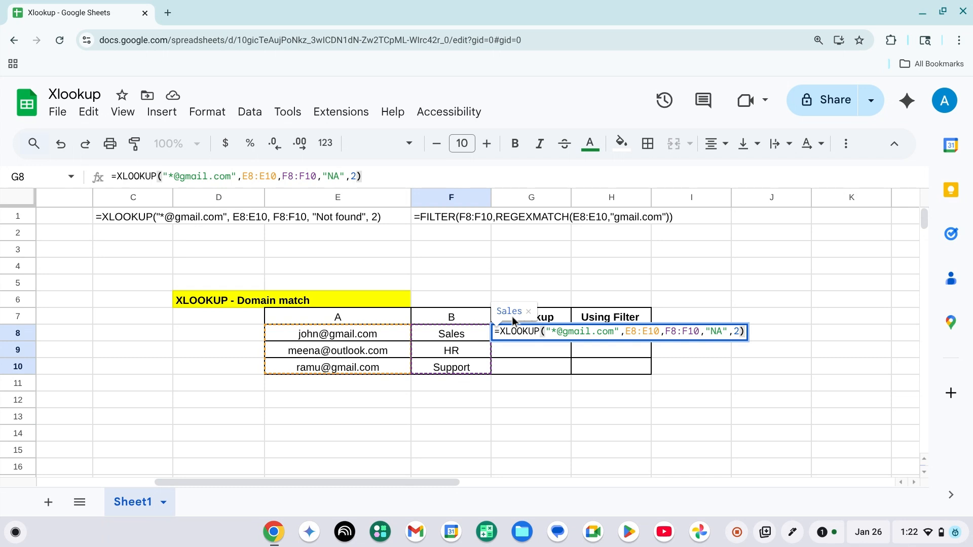
pyautogui.press('Return')
# Compare the XLOOKUP result in G8 with the e-mail address and department in row 8.
pyautogui.press('Up')
pyautogui.press('Right')
pyautogui.press('Left')
pyautogui.press('Left')
pyautogui.press('Right')
pyautogui.press('Return')
pyautogui.press('Escape')
pyautogui.press('Left')
pyautogui.press('Left')
pyautogui.press('Left')
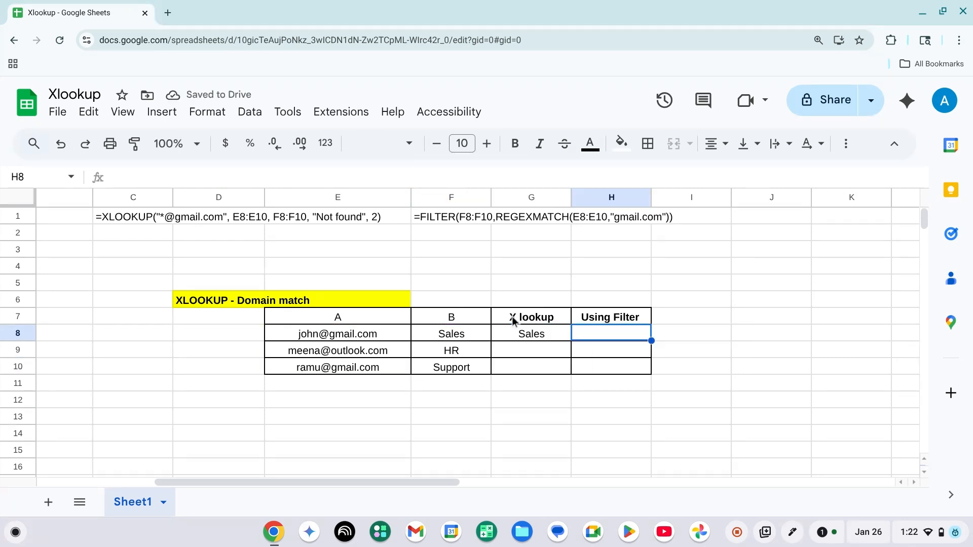
pyautogui.press('Right')
pyautogui.hotkey('shift', 'Right')
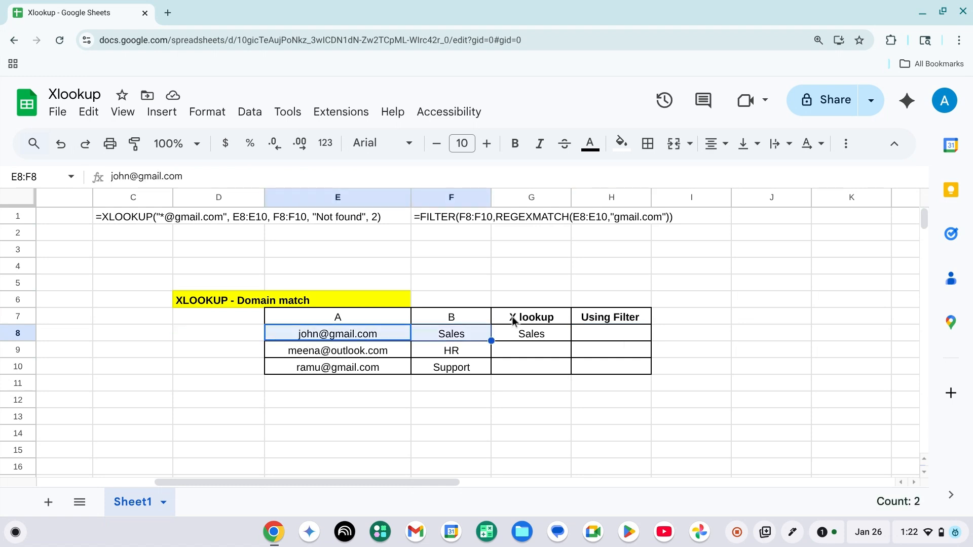
pyautogui.press('Right')
pyautogui.press('Left')
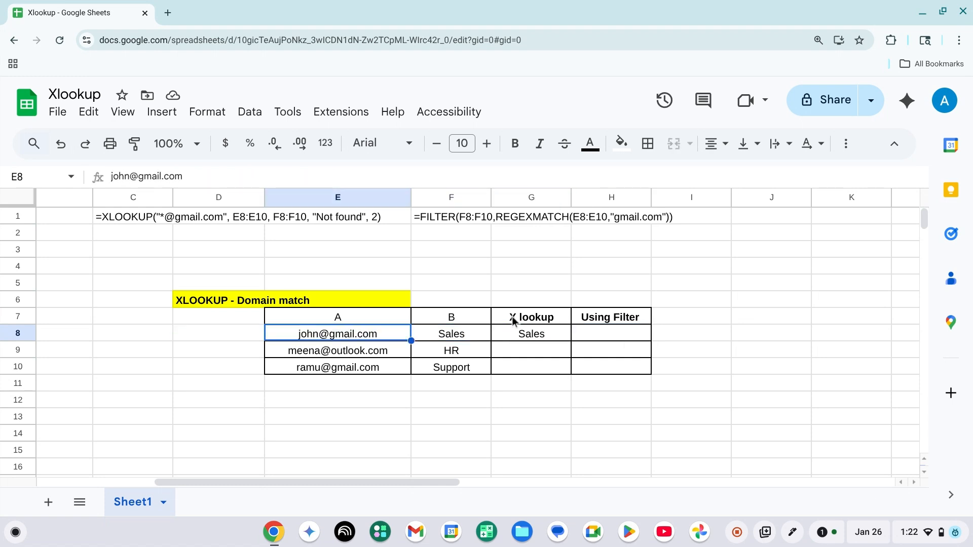
pyautogui.press('Right')
pyautogui.press('Left')
pyautogui.press('Right')
pyautogui.press('Right')
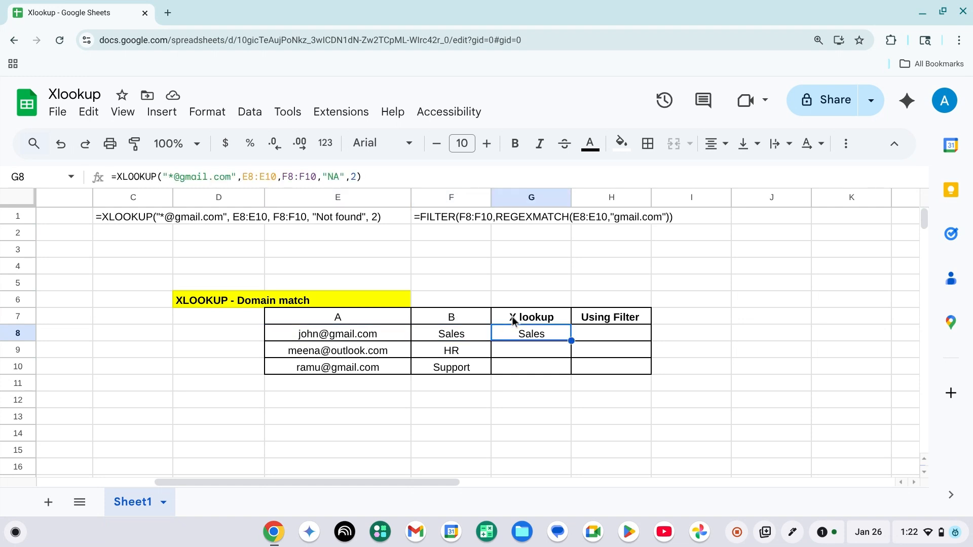
# Check the G8 lookup result against the Gmail entries in rows 8 to 10 of columns E and F.
pyautogui.press('Right')
pyautogui.press('Left')
pyautogui.press('Left')
pyautogui.press('Left')
pyautogui.press('Left')
pyautogui.press('Right')
pyautogui.press('Right')
pyautogui.press('Down')
pyautogui.press('Down')
pyautogui.press('Left')
pyautogui.press('Left')
pyautogui.press('Right')
pyautogui.press('Right')
pyautogui.press('Right')
pyautogui.press('Left')
pyautogui.press('Up')
pyautogui.press('Up')
pyautogui.press('Up')
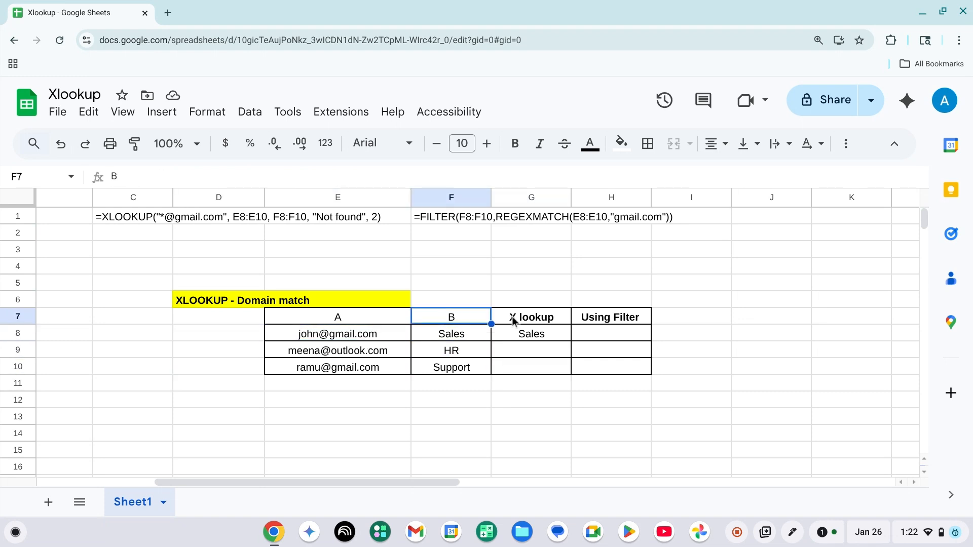
pyautogui.press('Right')
pyautogui.press('Down')
pyautogui.press('Right')
pyautogui.press('Left')
pyautogui.press('Left')
pyautogui.press('Left')
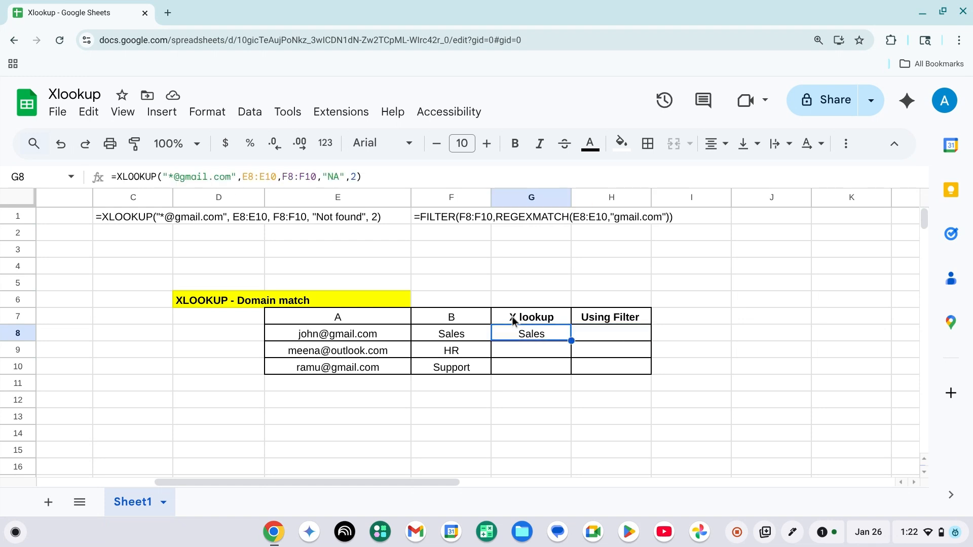
pyautogui.hotkey('shift', 'Right')
pyautogui.hotkey('shift', 'Down')
pyautogui.hotkey('shift', 'Down')
# Start a FILTER formula in H8 with the department cells F8:F10 as the range to filter.
pyautogui.press('Right')
pyautogui.press('Right')
pyautogui.press('Right')
pyautogui.write('=filter')
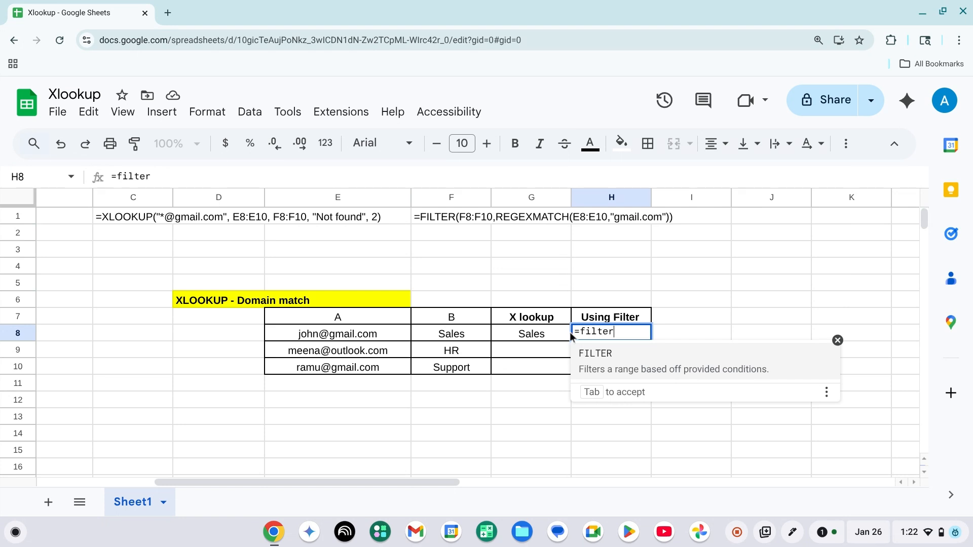
pyautogui.click(599, 359)
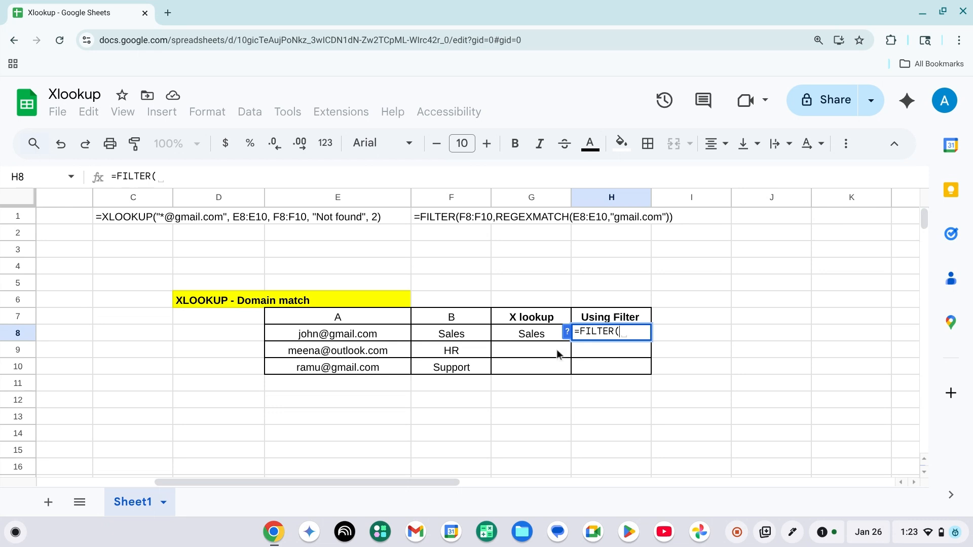
pyautogui.click(473, 336)
pyautogui.hotkey('shift', 'Down')
pyautogui.hotkey('shift', 'Down')
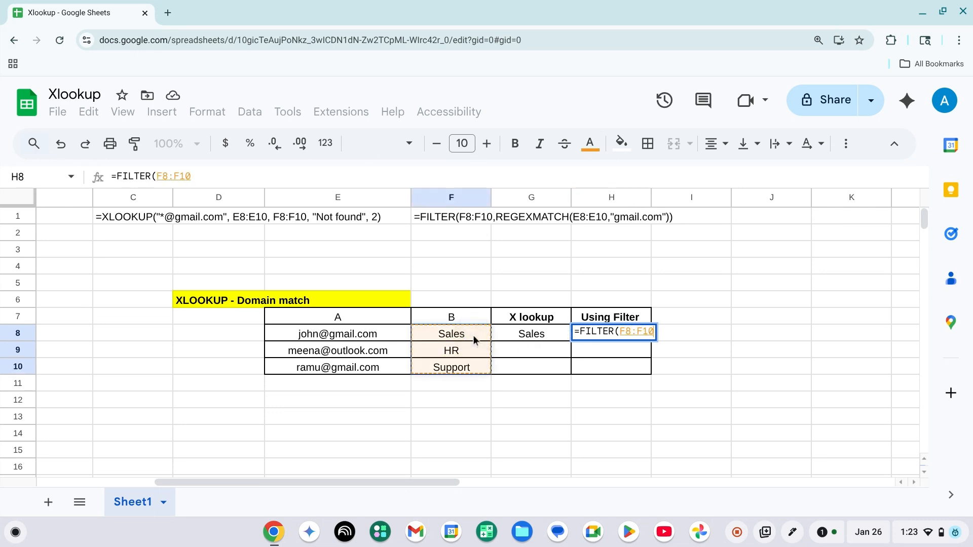
pyautogui.write(',')
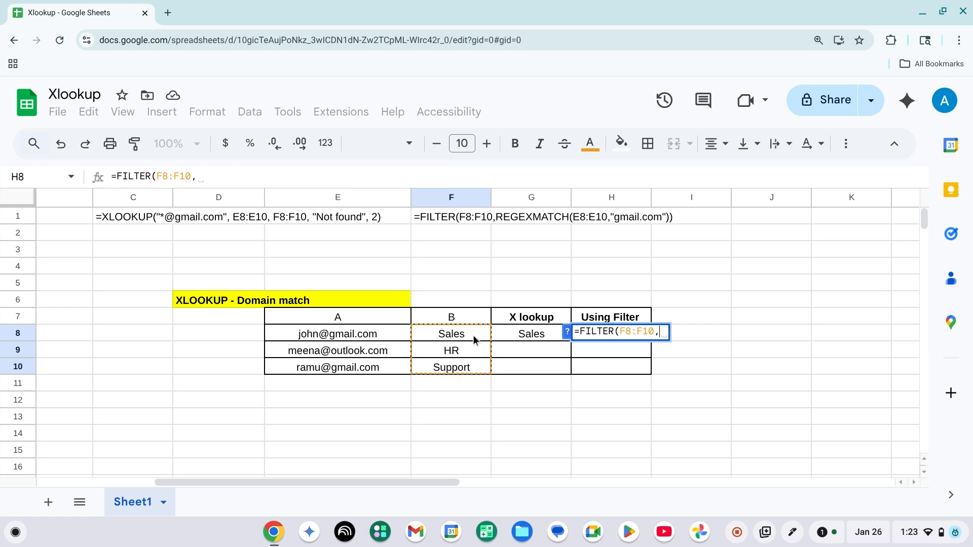
# Add a REGEXMATCH condition to the H8 FILTER formula that tests the e-mail cells E8:E10.
pyautogui.write('Reg')
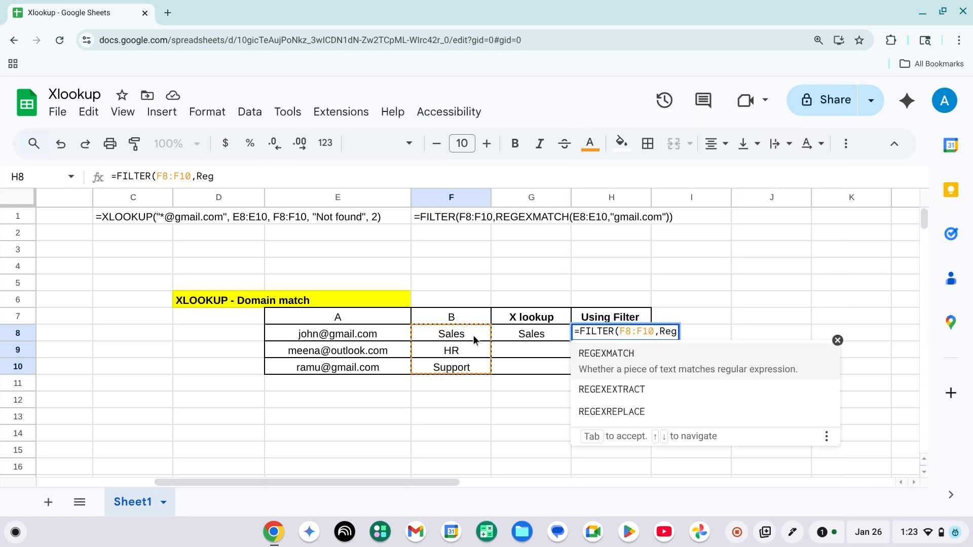
pyautogui.click(618, 366)
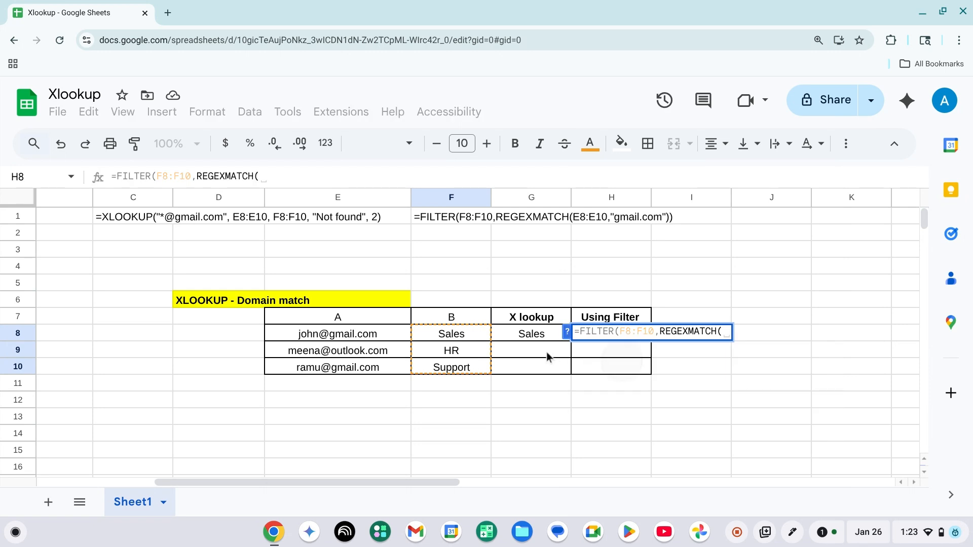
pyautogui.click(354, 340)
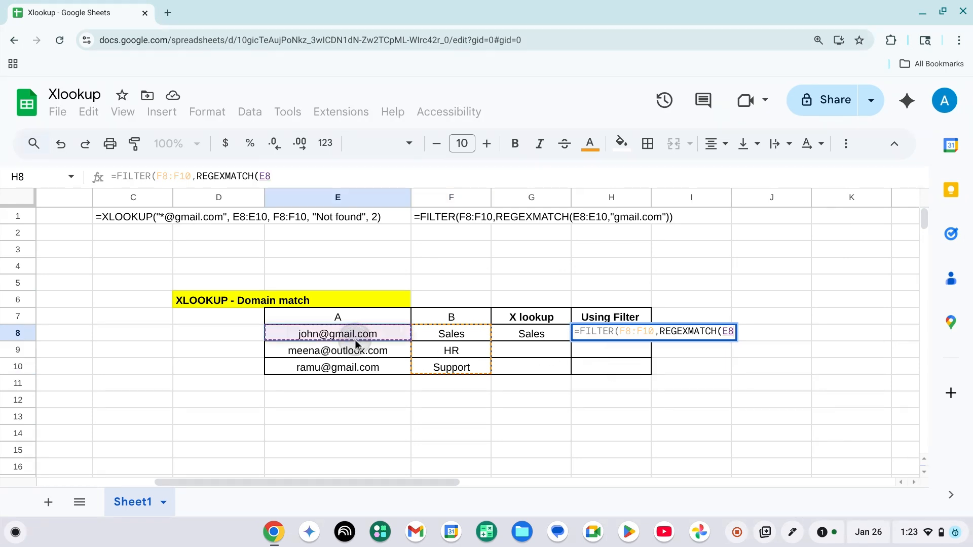
pyautogui.hotkey('shift', 'Down')
pyautogui.hotkey('shift', 'Down')
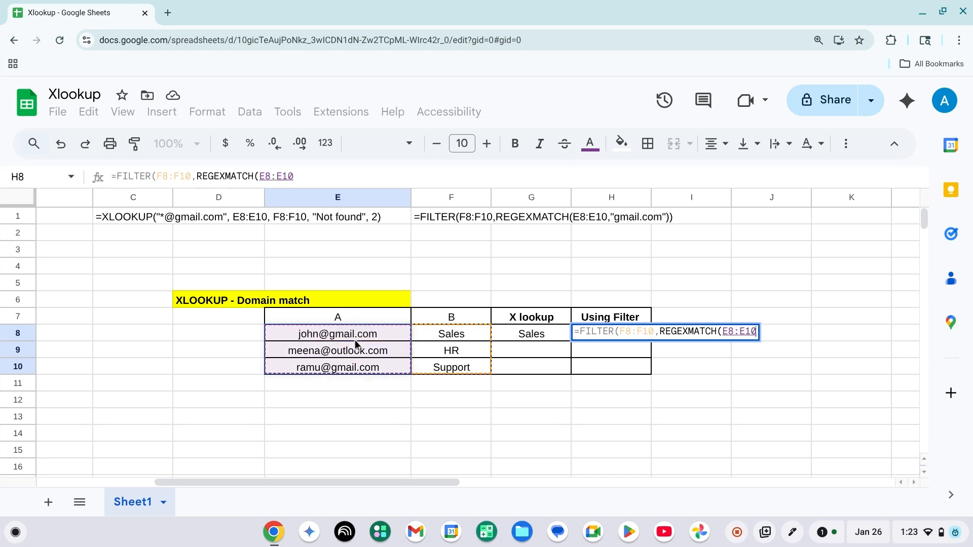
pyautogui.write(',')
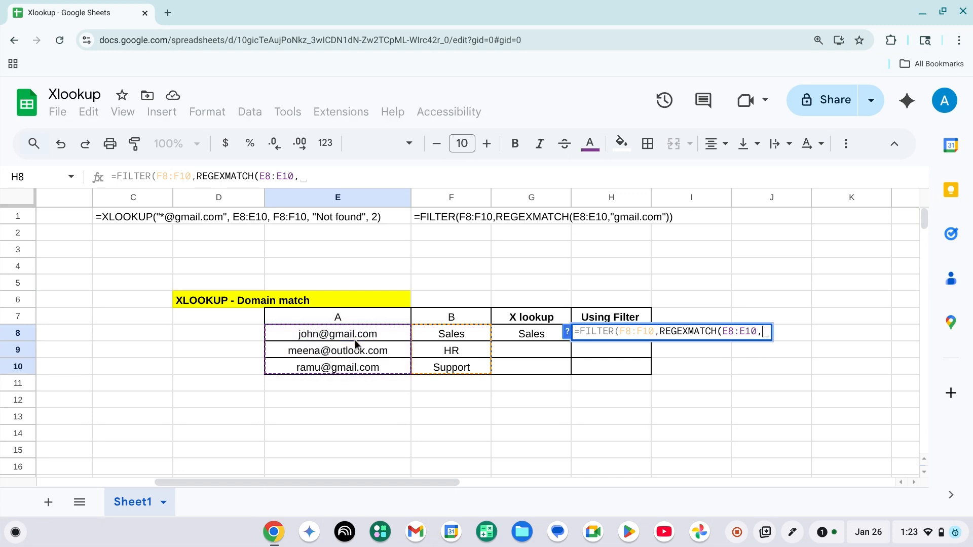
# Complete the H8 formula with "gmail.com" as the REGEXMATCH pattern.
pyautogui.write('""')
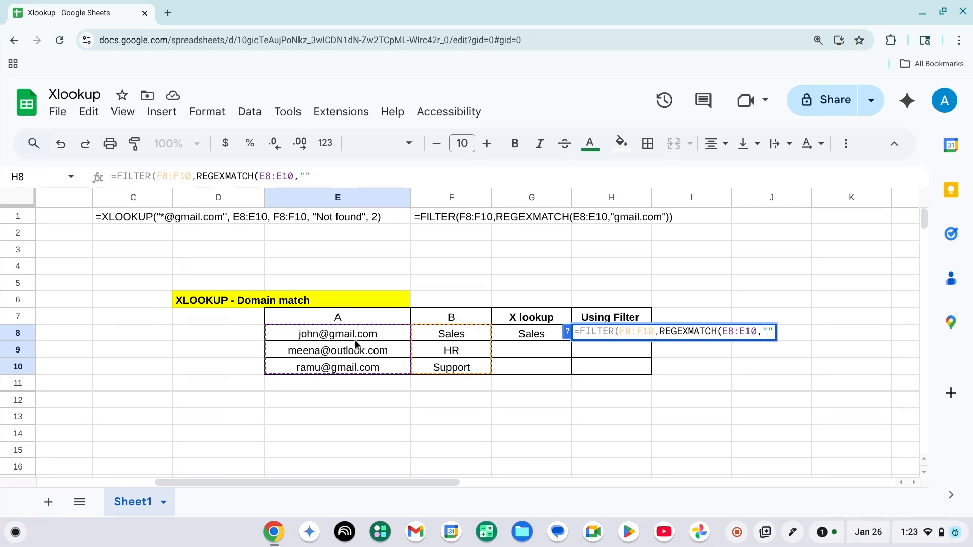
pyautogui.write('gmail.com')
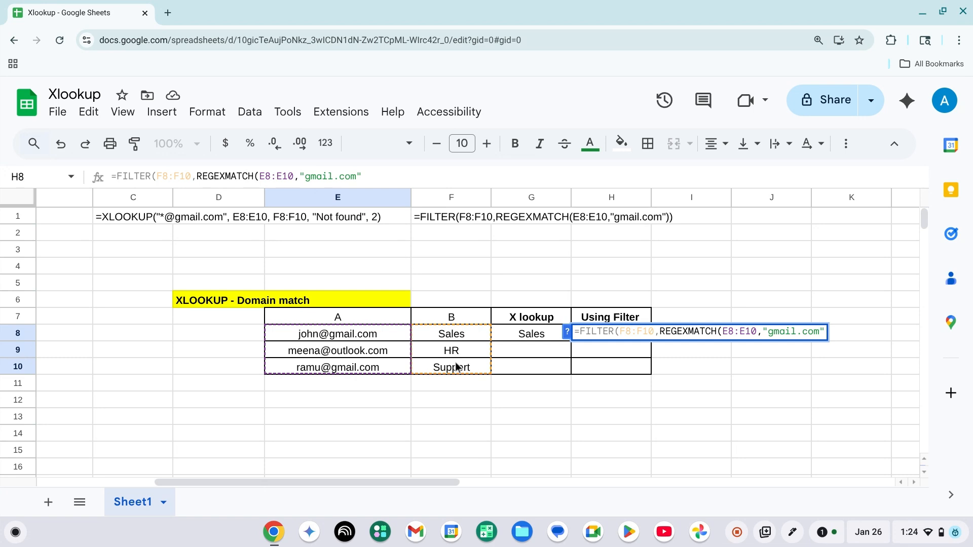
pyautogui.write(')')
pyautogui.press('Return')
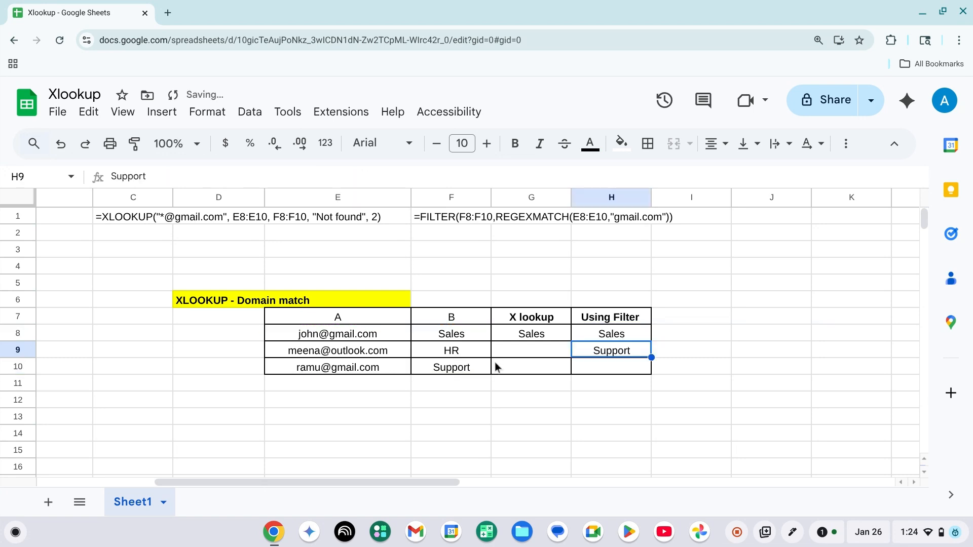
# Compare the FILTER results in column H and the XLOOKUP result in G8 with the addresses and departments in E8:F10.
pyautogui.press('Left')
pyautogui.press('Left')
pyautogui.press('Left')
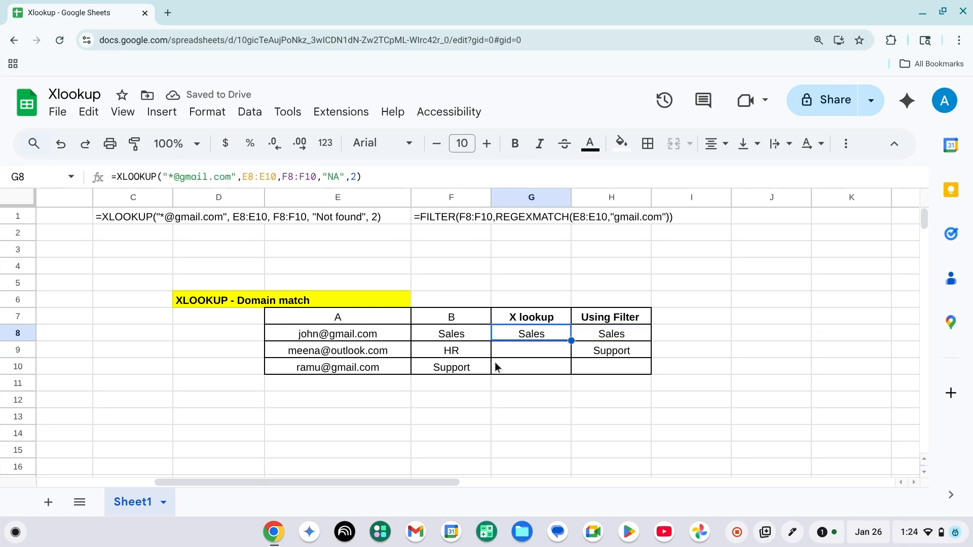
pyautogui.press('Down')
pyautogui.press('Down')
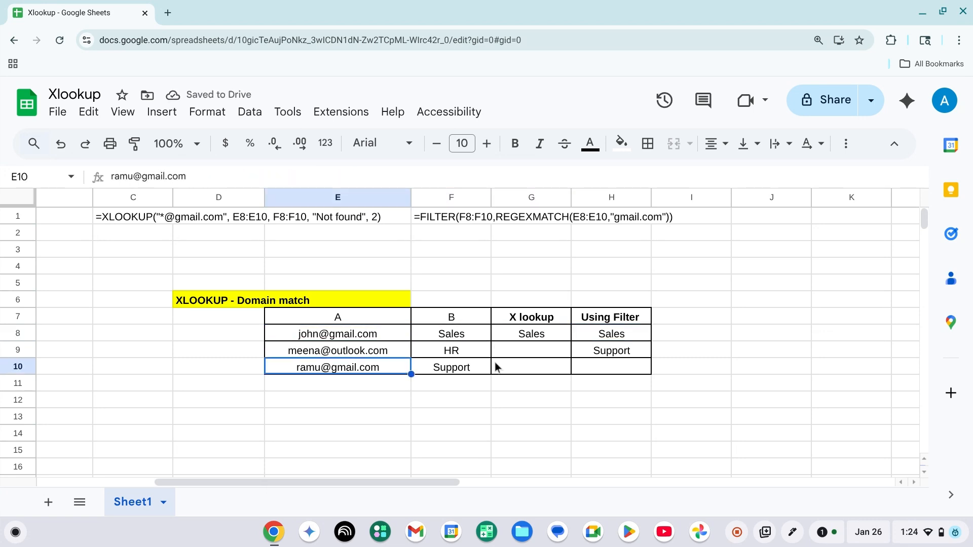
pyautogui.press('Up')
pyautogui.press('Up')
pyautogui.press('Right')
pyautogui.press('Right')
pyautogui.press('Left')
pyautogui.press('Left')
pyautogui.press('Left')
pyautogui.press('Right')
pyautogui.press('Right')
pyautogui.press('Right')
pyautogui.press('Right')
pyautogui.press('Down')
pyautogui.press('Left')
pyautogui.press('Left')
pyautogui.press('Left')
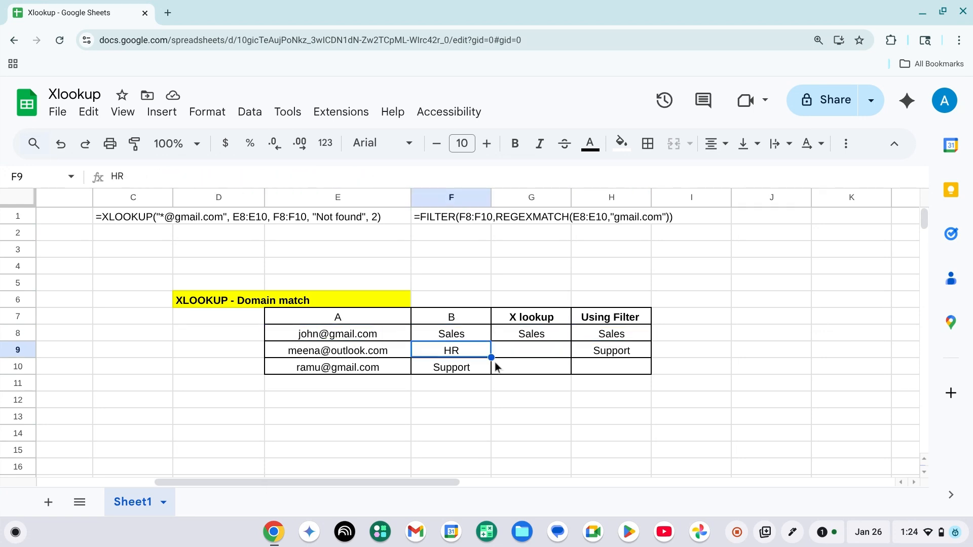
# Change the domain of the e-mail address in E9 to gmail.com.
pyautogui.press('Return')
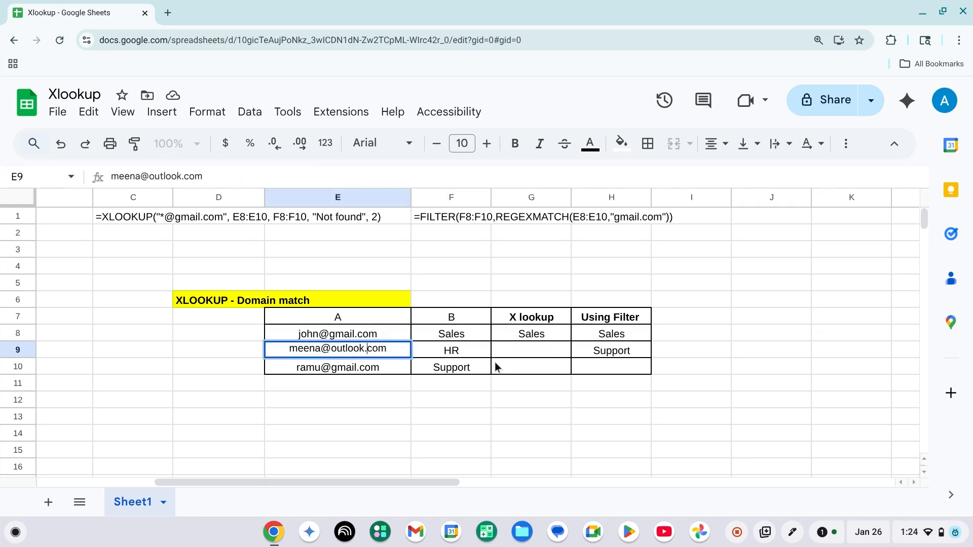
pyautogui.hotkey('shift', 'Left')
pyautogui.hotkey('shift', 'Left')
pyautogui.hotkey('shift', 'Left')
pyautogui.hotkey('shift', 'Left')
pyautogui.hotkey('shift', 'Left')
pyautogui.hotkey('shift', 'Left')
pyautogui.hotkey('shift', 'Left')
pyautogui.write('gmail.')
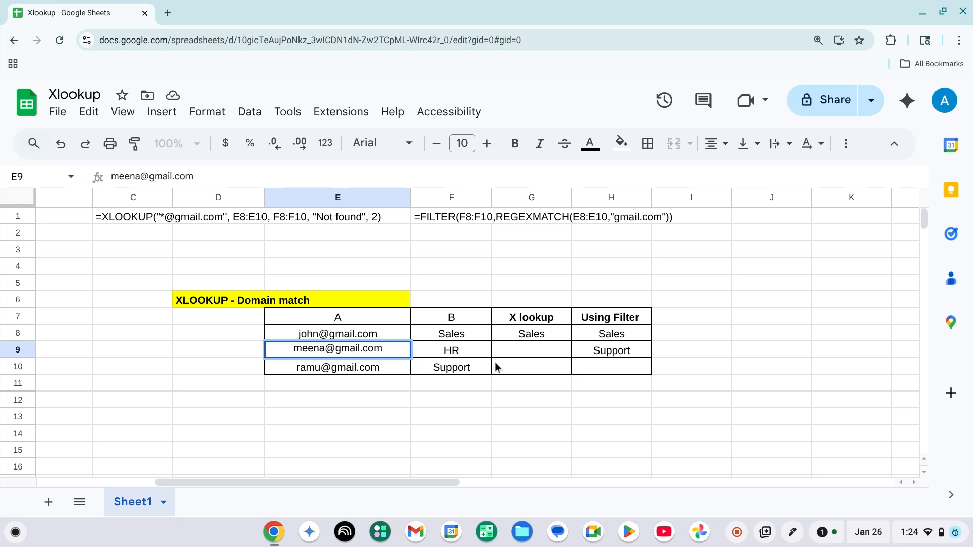
pyautogui.write('com')
pyautogui.press('Delete')
pyautogui.press('Delete')
pyautogui.press('Delete')
pyautogui.press('Delete')
pyautogui.press('Return')
# Center-align the FILTER results in H8:H10.
pyautogui.press('Up')
pyautogui.press('Right')
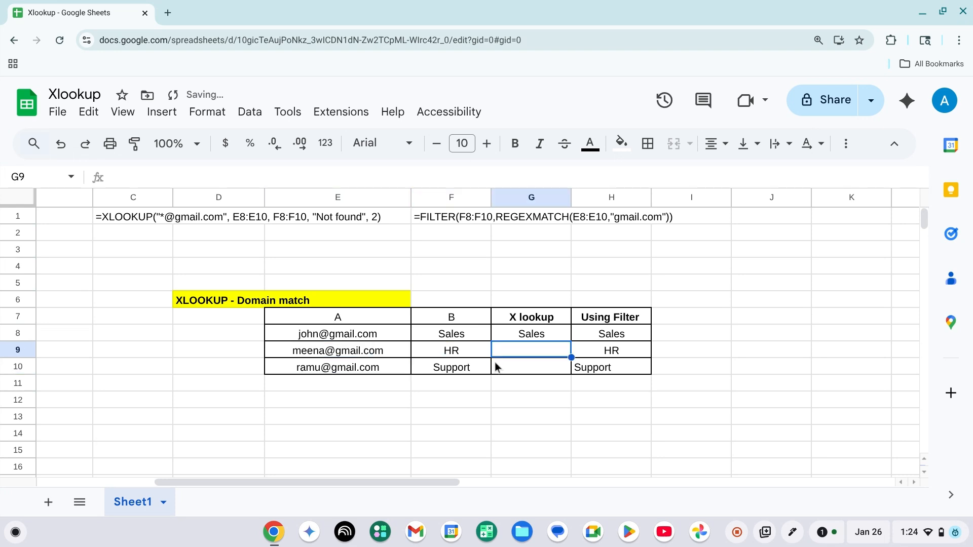
pyautogui.press('Right')
pyautogui.press('Right')
pyautogui.press('Up')
pyautogui.hotkey('shift', 'Down')
pyautogui.hotkey('shift', 'Down')
pyautogui.hotkey('ctrl', 'shift', 'e')
# Check the XLOOKUP result in G8 against the source entries in row 8 and the FILTER results.
pyautogui.press('Right')
pyautogui.press('Left')
pyautogui.press('Left')
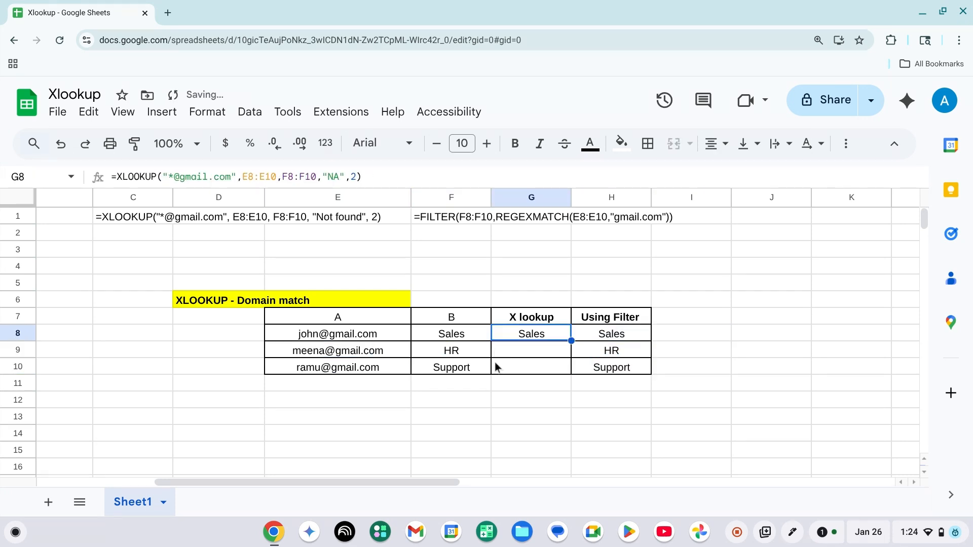
pyautogui.press('Left')
pyautogui.press('Left')
pyautogui.press('Right')
pyautogui.press('Right')
pyautogui.press('Down')
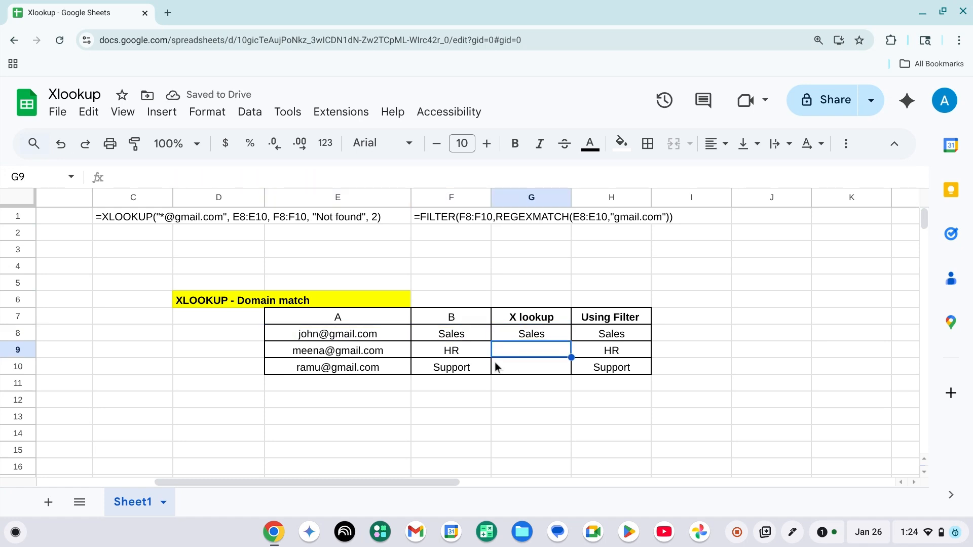
# Restore the outlook.com domain of the e-mail address in E9.
pyautogui.press('Left')
pyautogui.press('Left')
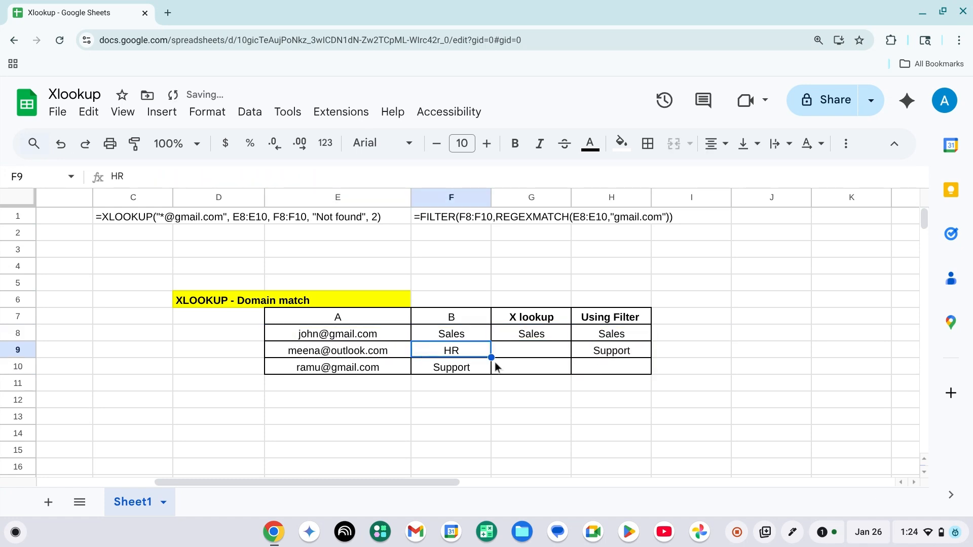
pyautogui.press('Left')
pyautogui.press('Left')
pyautogui.press('Right')
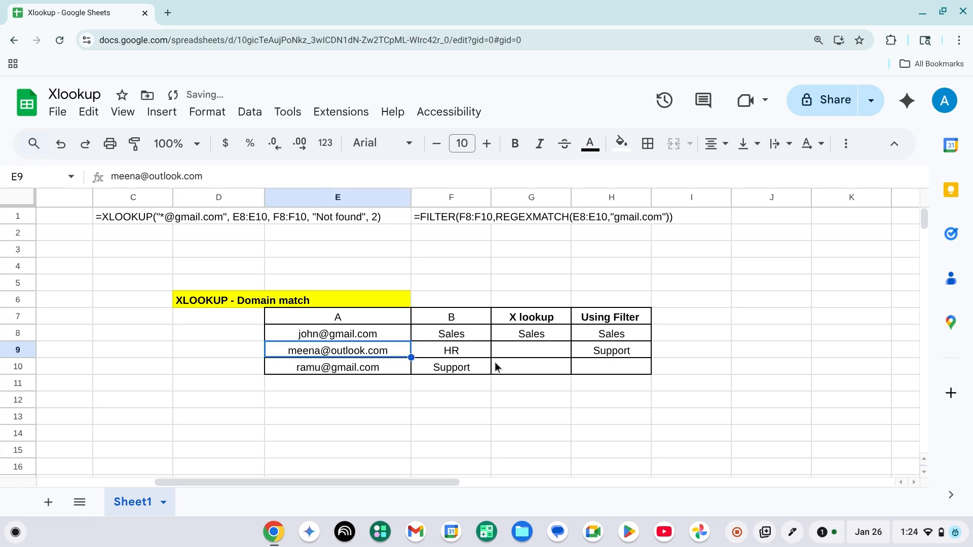
# Review the arguments of the XLOOKUP formula in G8 and leave it without editing.
pyautogui.press('Up')
pyautogui.press('Up')
pyautogui.press('Right')
pyautogui.press('Right')
pyautogui.press('Right')
pyautogui.press('Left')
pyautogui.press('Down')
pyautogui.press('Return')
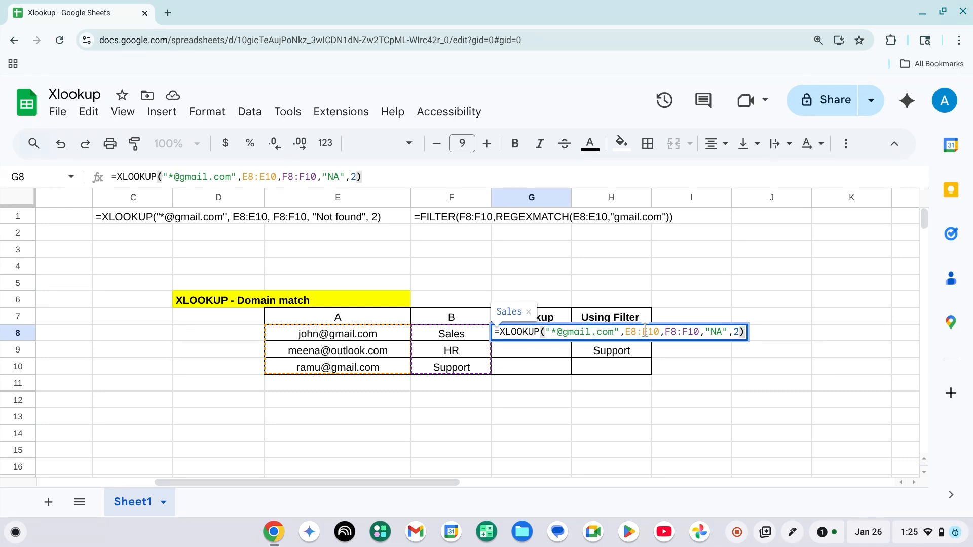
pyautogui.press('Escape')
# Review the FILTER and REGEXMATCH arguments of the formula in H8.
pyautogui.press('Left')
pyautogui.press('Left')
pyautogui.press('Right')
pyautogui.press('Right')
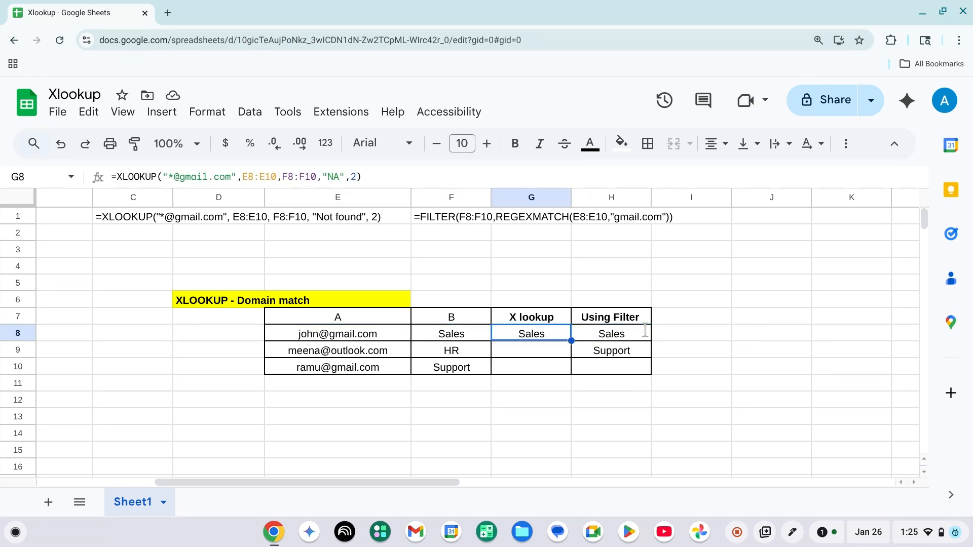
pyautogui.press('Right')
pyautogui.press('Return')
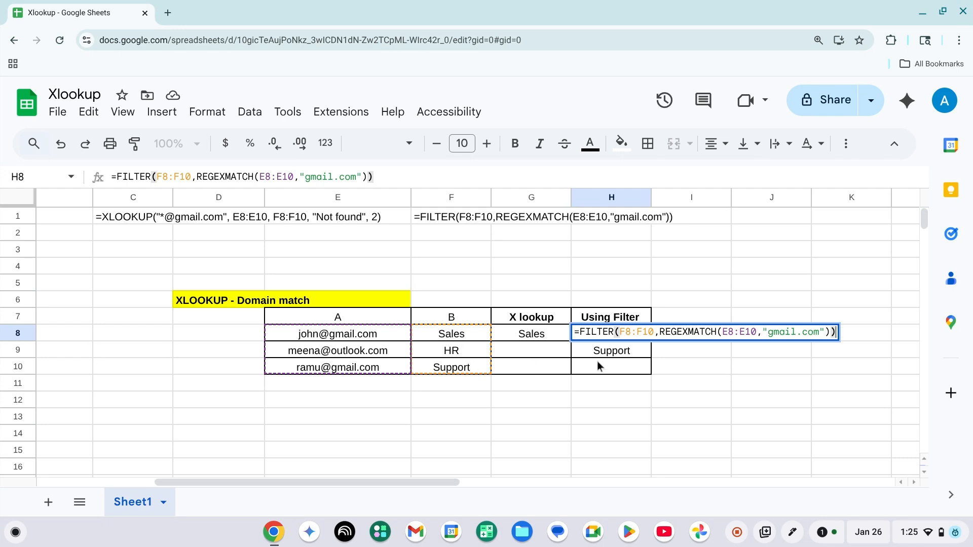
pyautogui.press('Return')
pyautogui.press('Up')
pyautogui.press('Left')
pyautogui.press('Left')
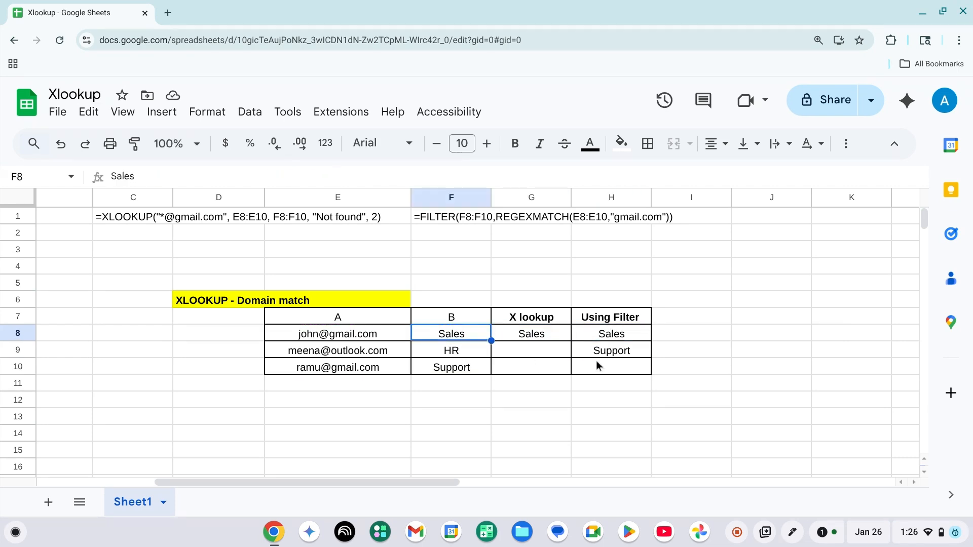
pyautogui.press('Left')
pyautogui.press('Up')
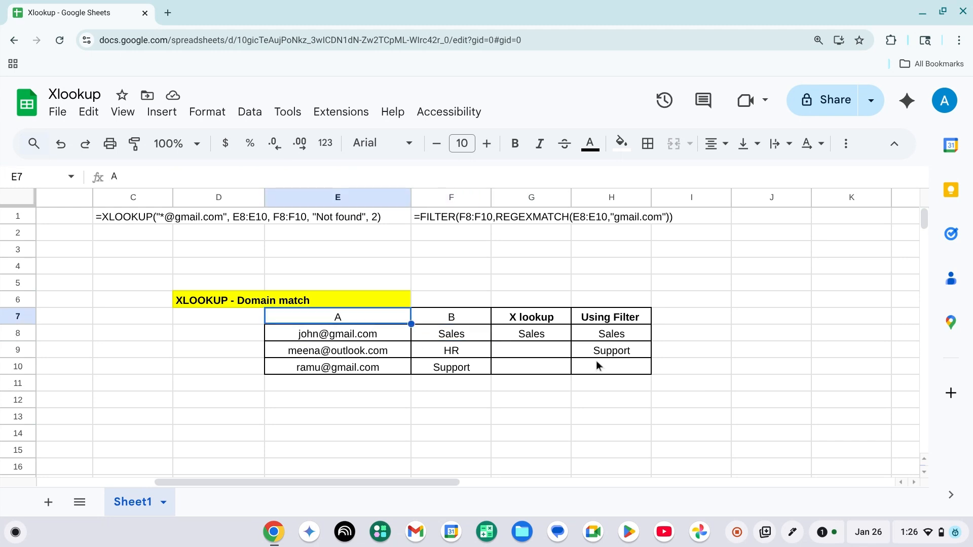
pyautogui.press('Right')
pyautogui.press('Right')
pyautogui.press('Left')
pyautogui.press('Left')
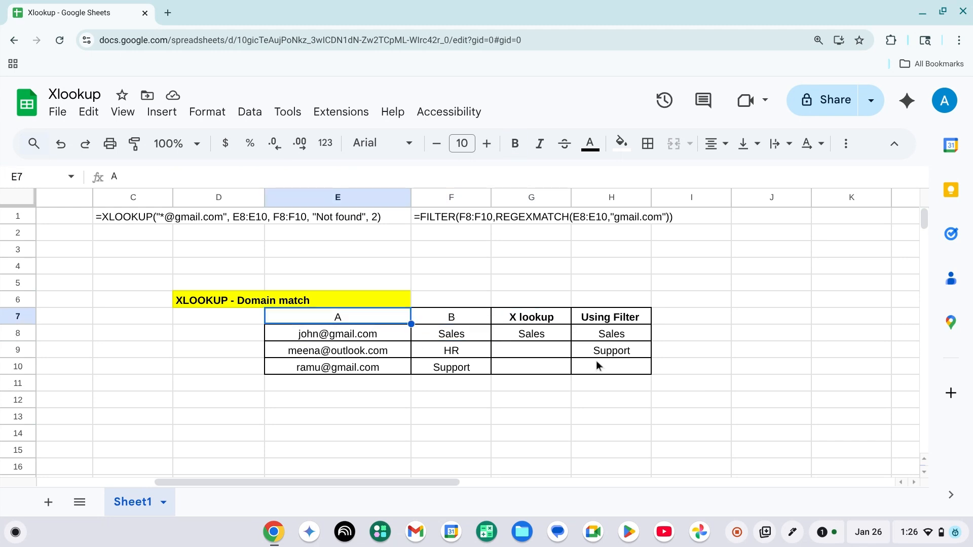